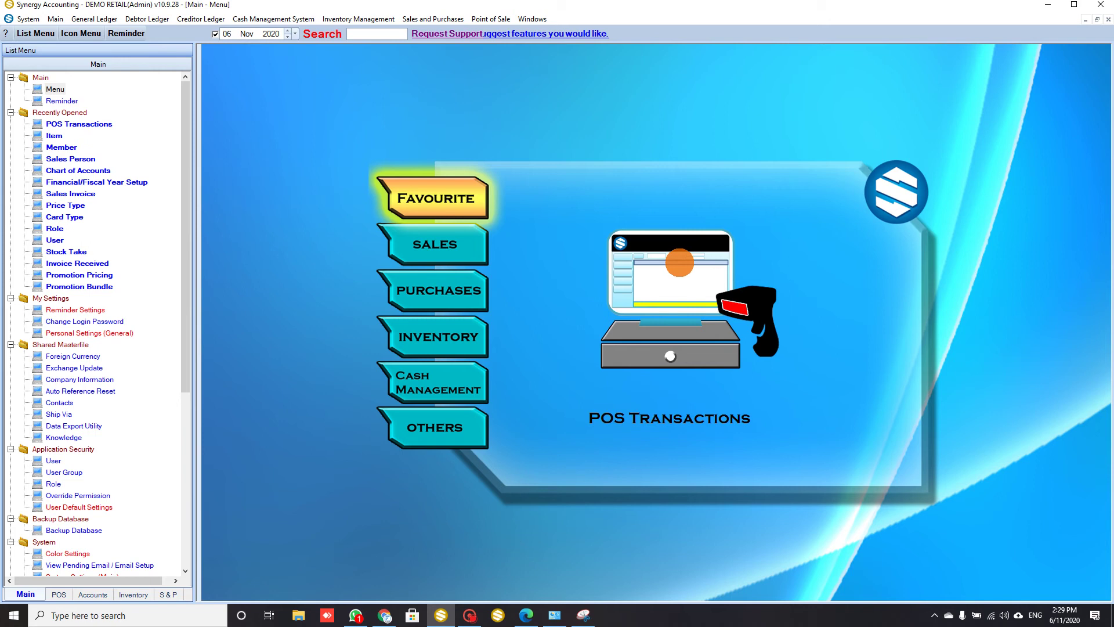
# Step: Start shift 1 for 06-Nov-2020 from POS Transactions and save its opening balance record
pyautogui.click(679, 262)
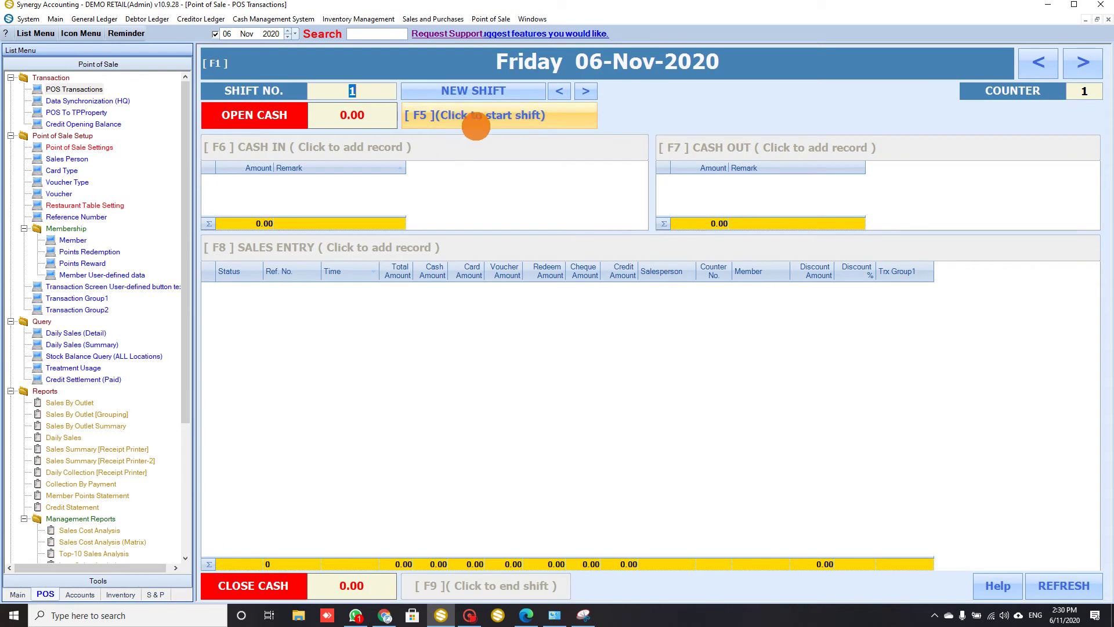
pyautogui.click(473, 119)
pyautogui.click(364, 434)
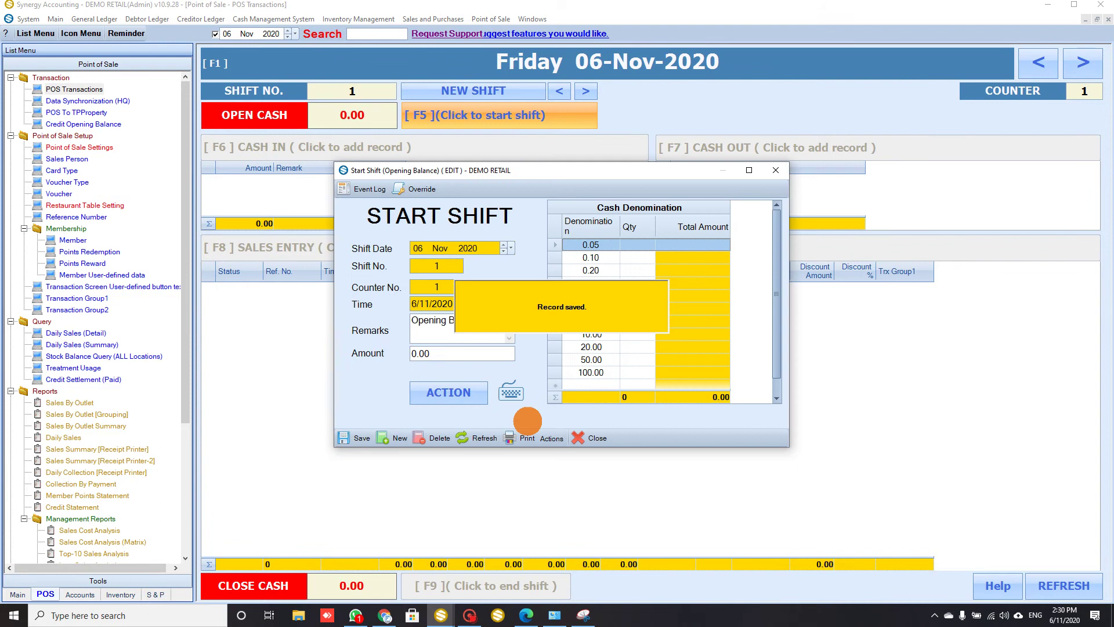
pyautogui.click(582, 440)
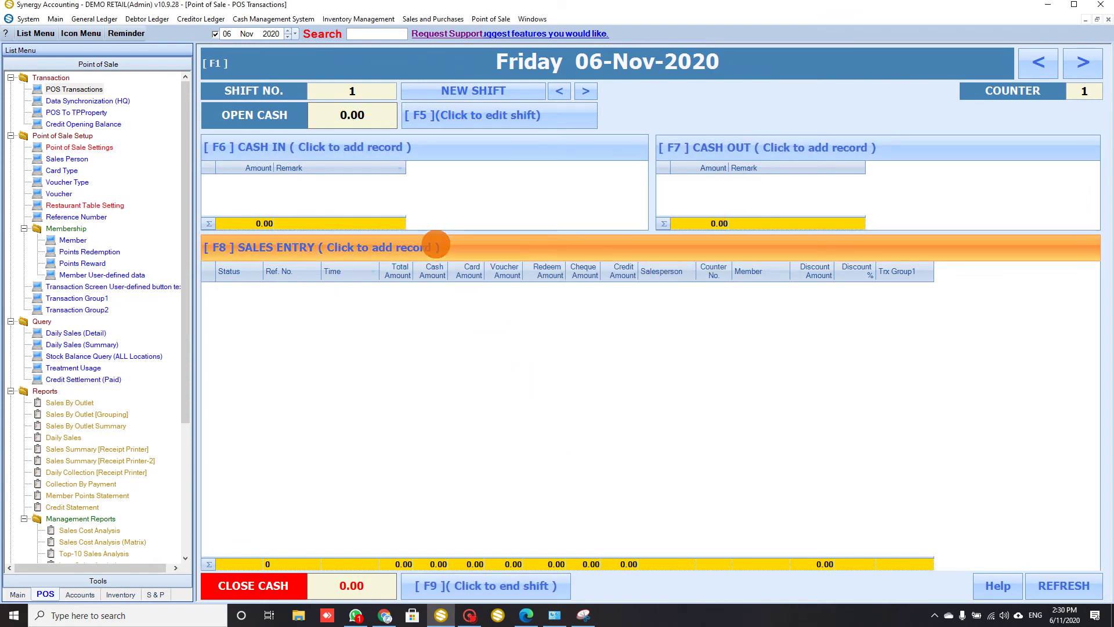
# Step: Create a sales entry and add the item MIKAYLA DELICIOUS POPIA SAYUR 240GM from the item masterfile
pyautogui.click(435, 241)
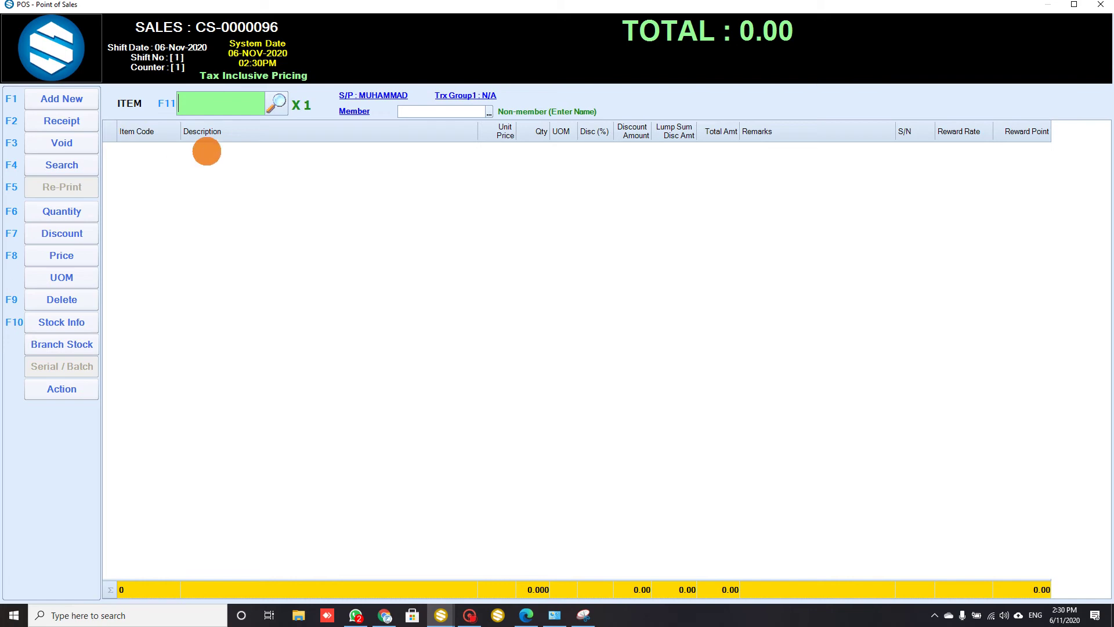
pyautogui.click(279, 102)
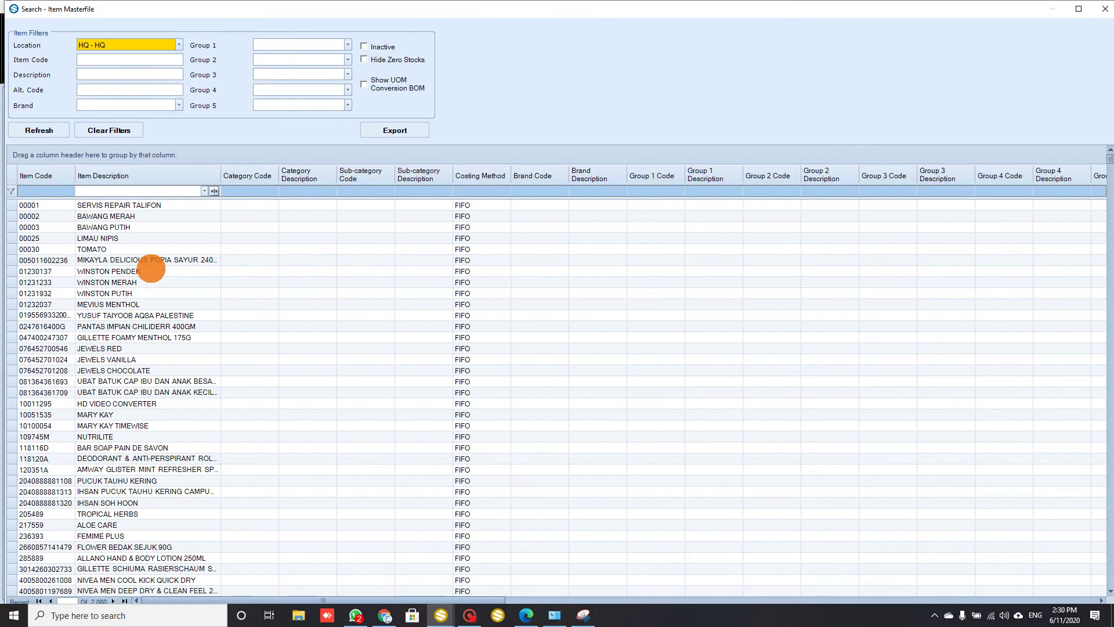
pyautogui.doubleClick(154, 260)
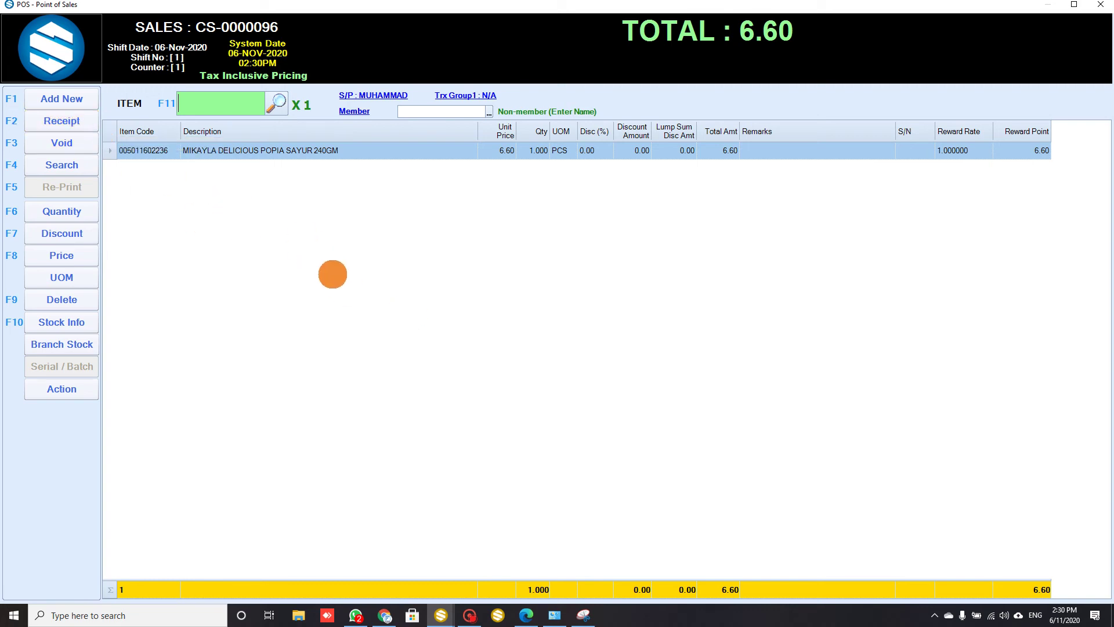
# Step: Settle the sale with 7.00 in cash and issue its receipt, closing the receipt preview and the sales screen
pyautogui.press('F2')
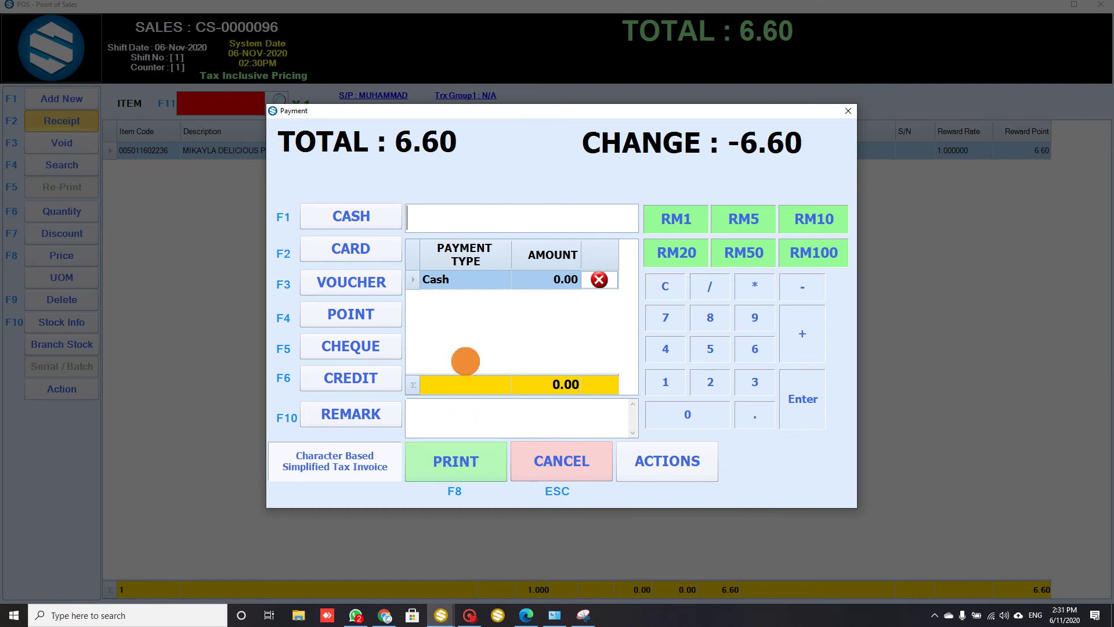
pyautogui.write('7')
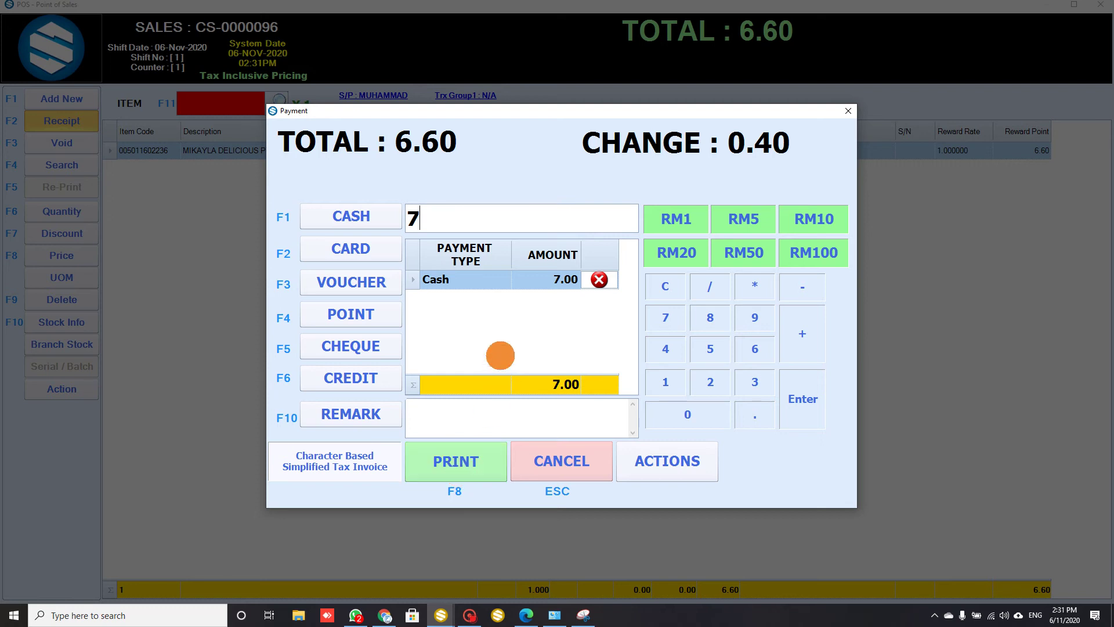
pyautogui.press('F8')
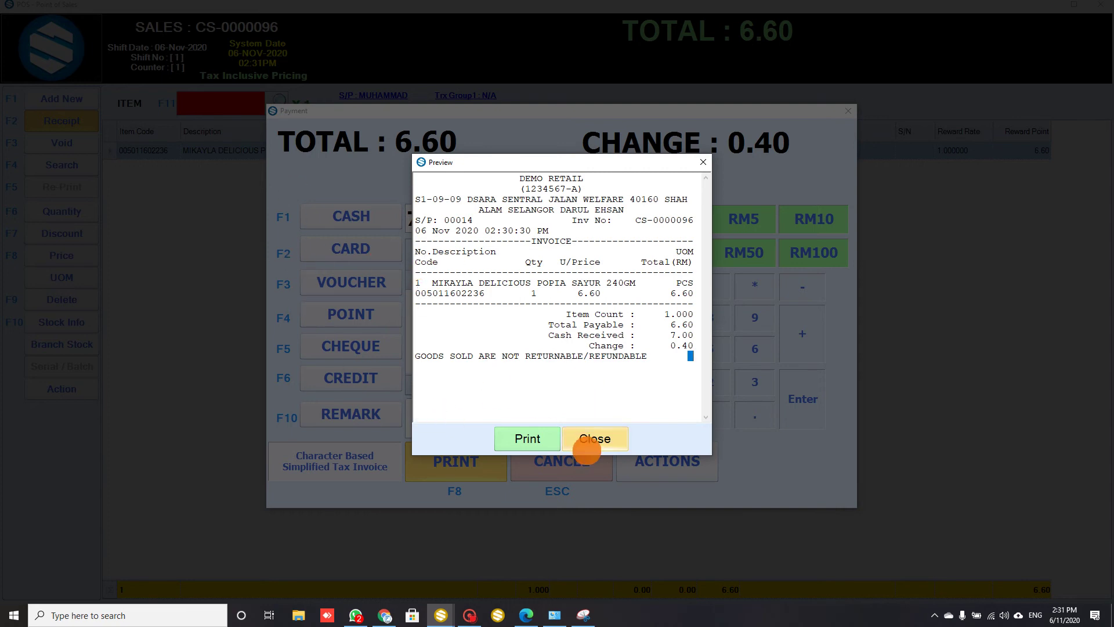
pyautogui.click(587, 450)
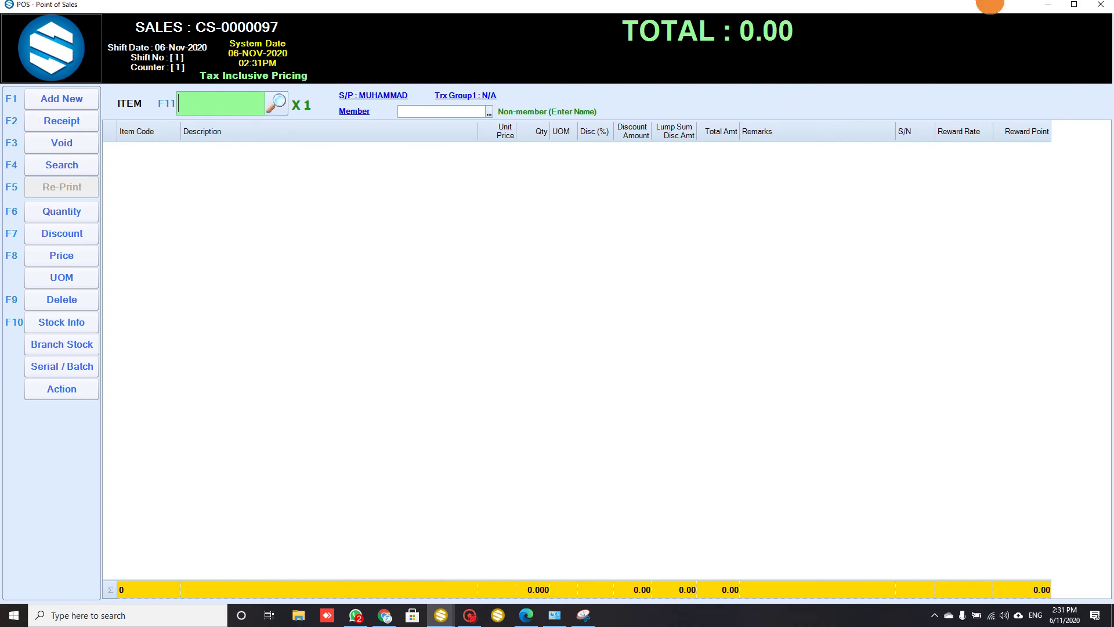
pyautogui.click(1099, 7)
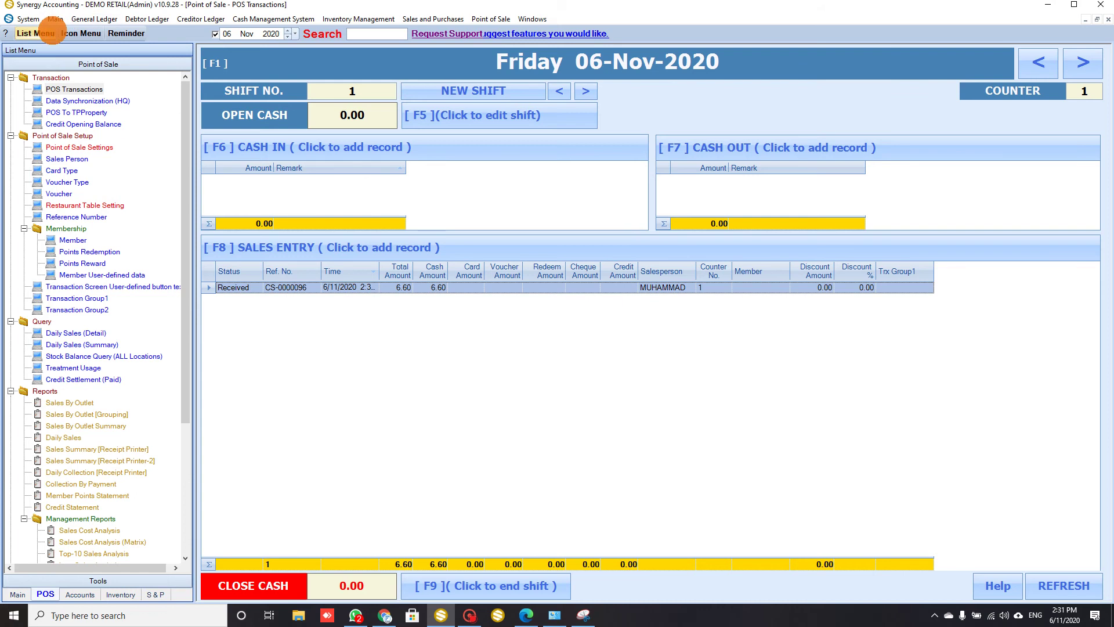
# Step: Open the Shortcut Key section of the Point of Sale Settings
pyautogui.click(37, 33)
pyautogui.click(37, 33)
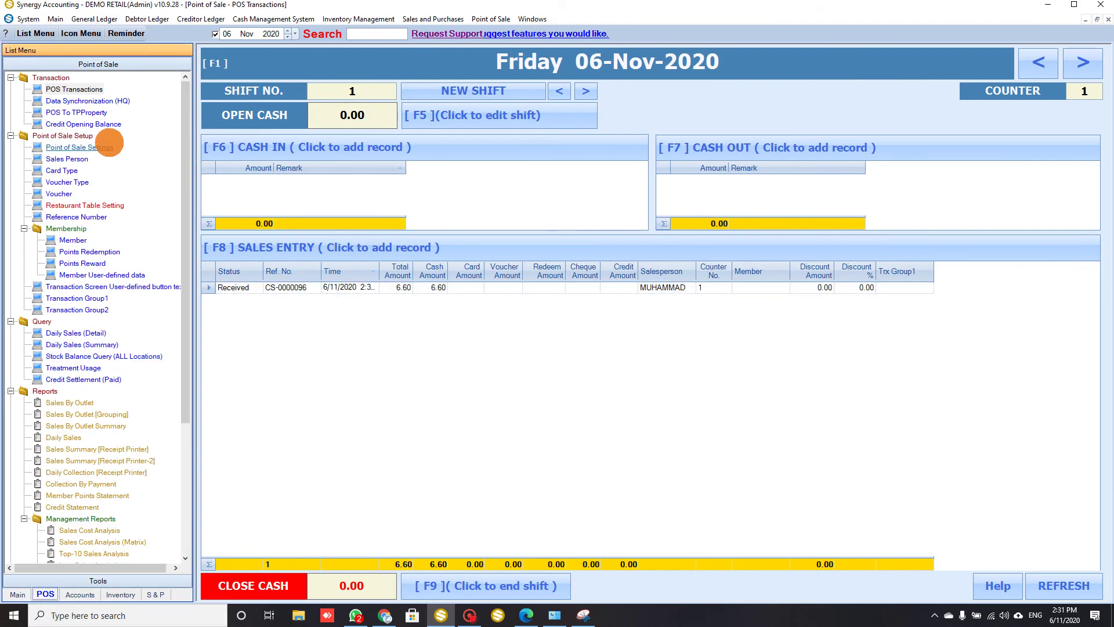
pyautogui.click(108, 145)
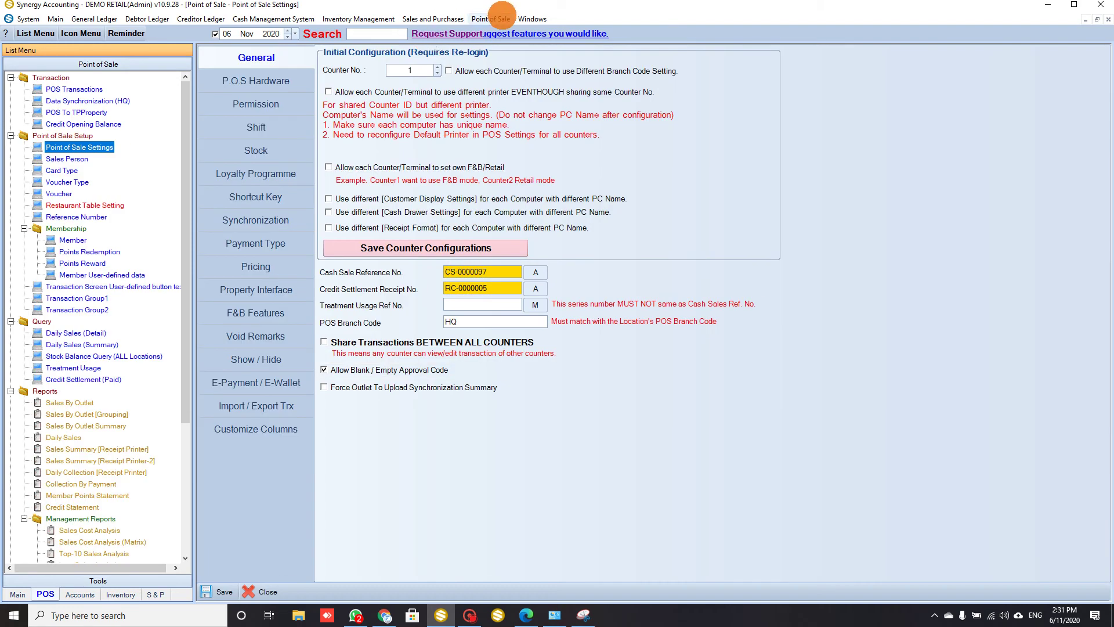
pyautogui.click(502, 18)
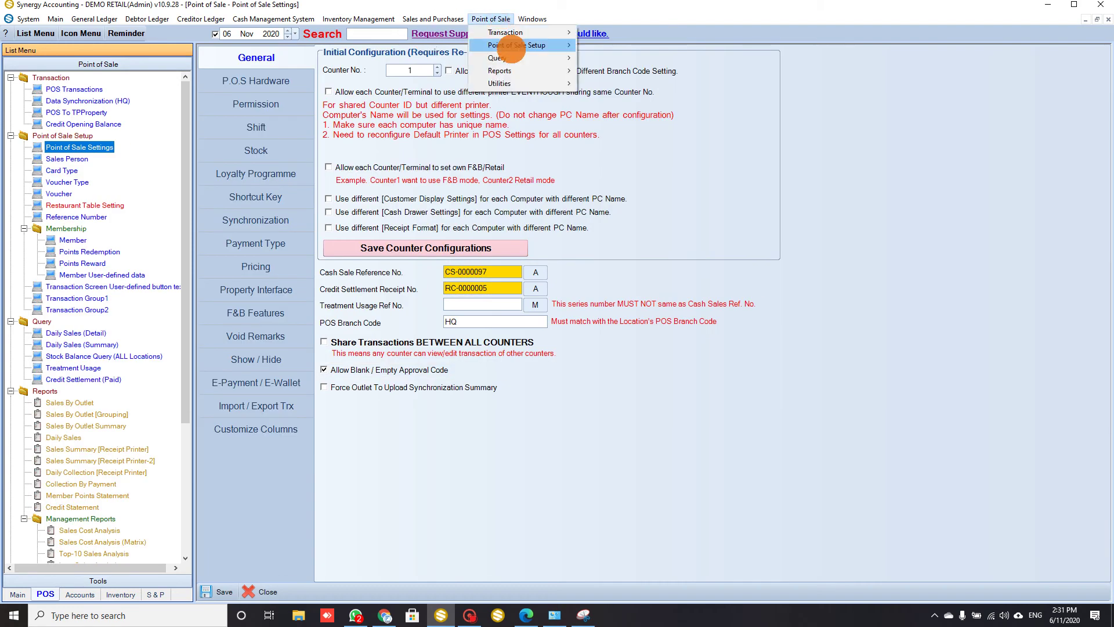
pyautogui.moveTo(540, 45)
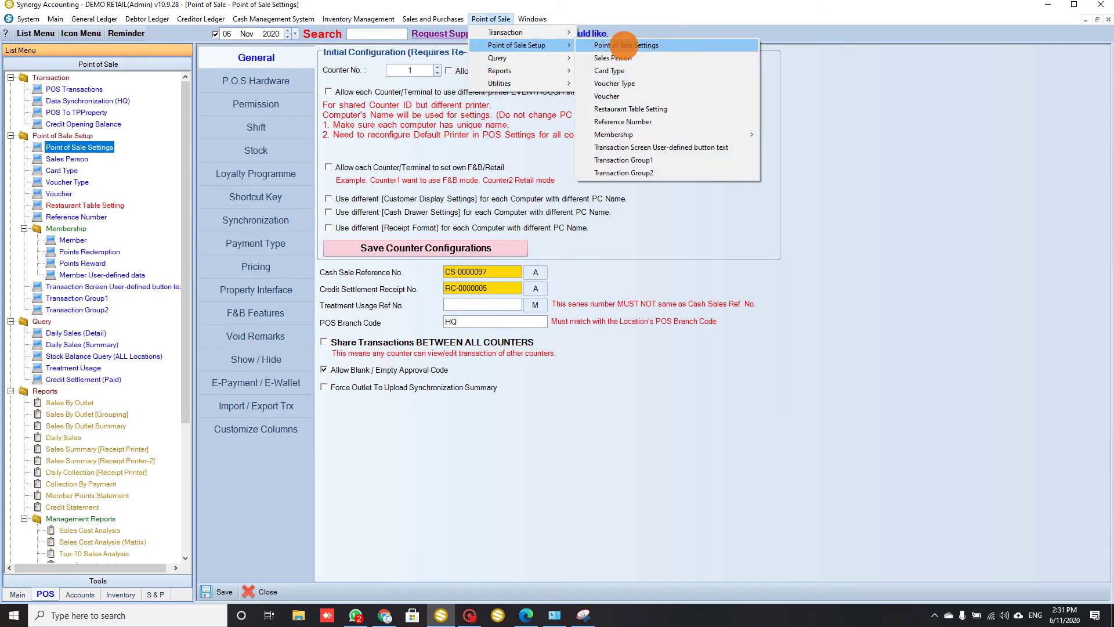
pyautogui.click(623, 46)
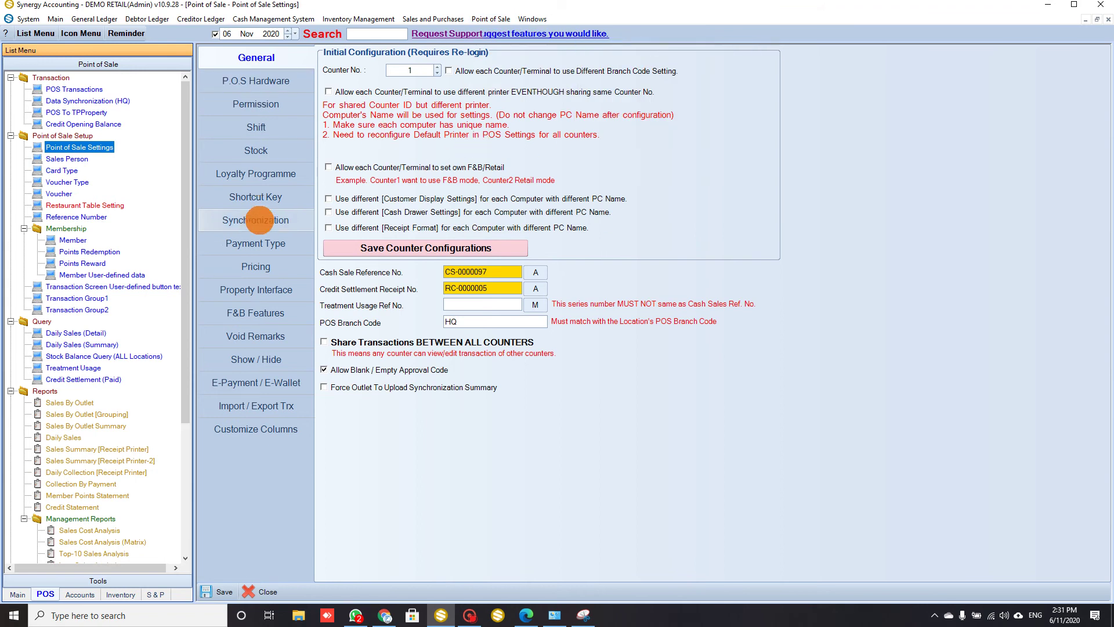
pyautogui.click(265, 199)
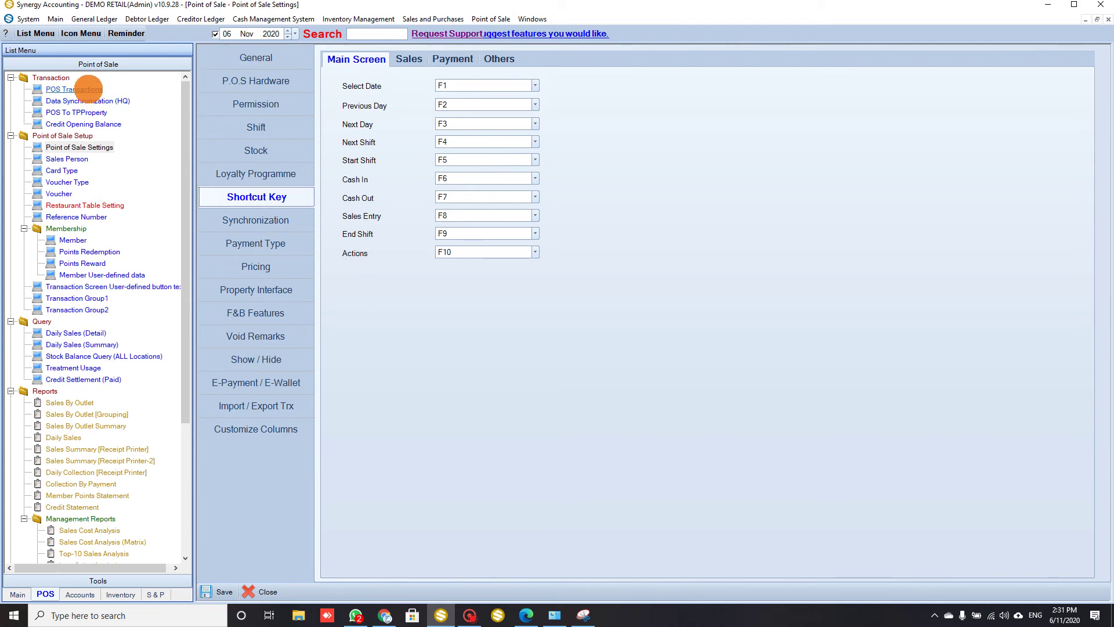
# Step: Compare the main screen shortcut assignments in the settings with the keys shown on the POS Transactions screen
pyautogui.click(88, 89)
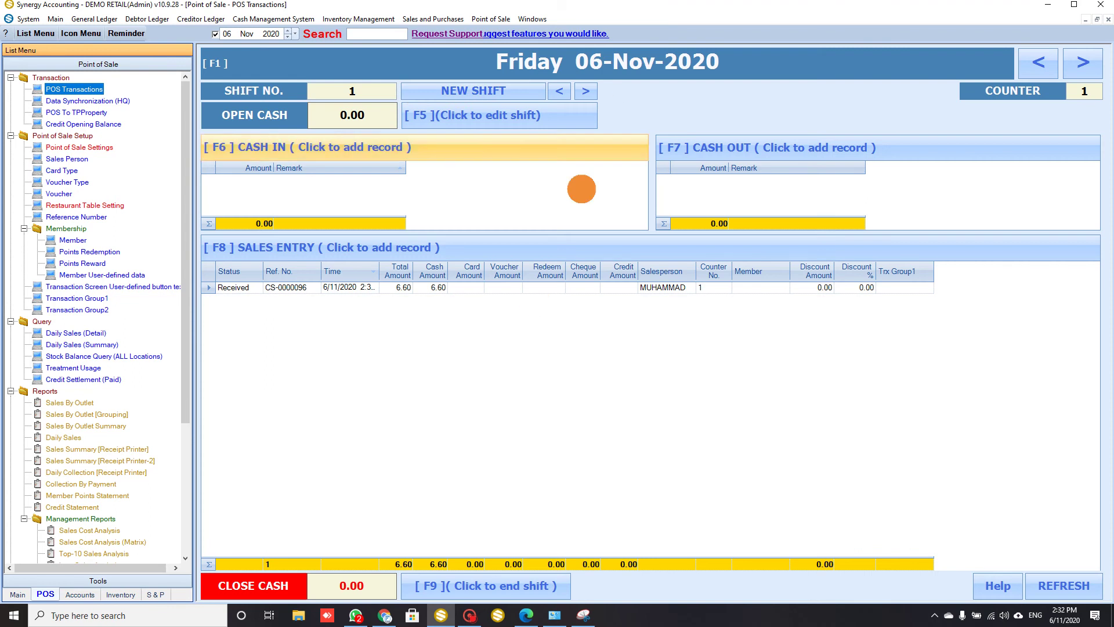
pyautogui.click(109, 148)
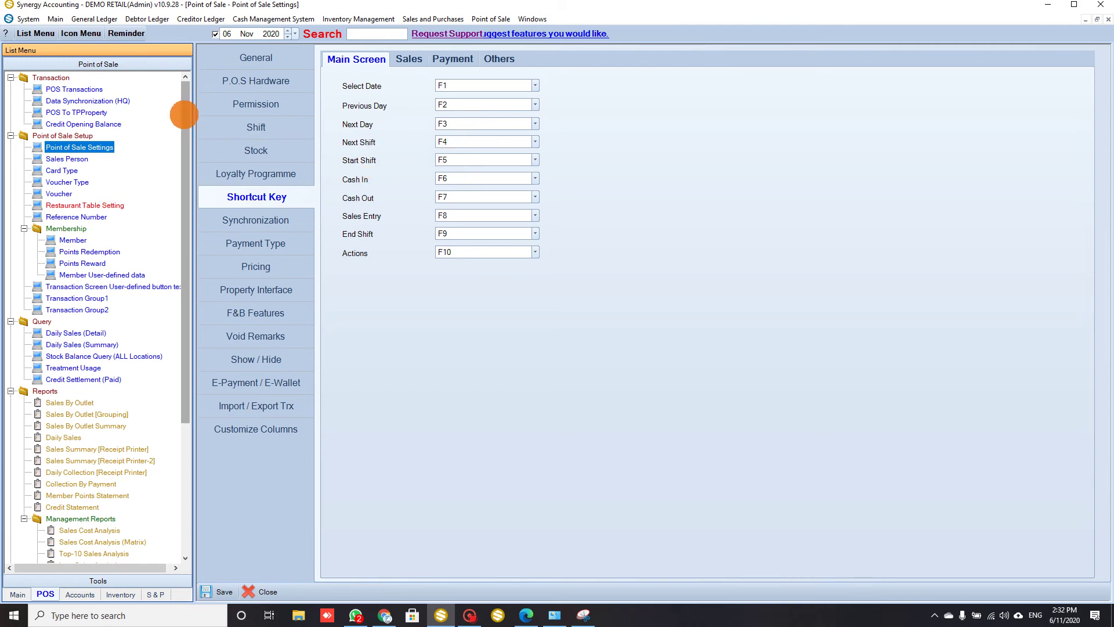
pyautogui.click(113, 89)
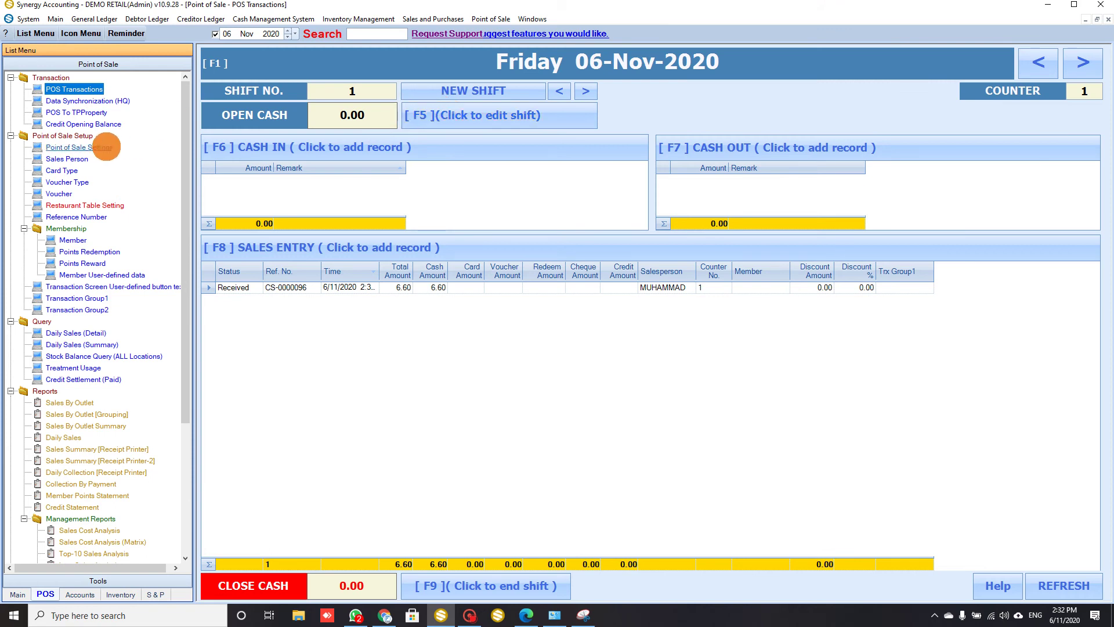
# Step: Set the main screen's Start Shift shortcut to F12 and save the settings
pyautogui.click(107, 147)
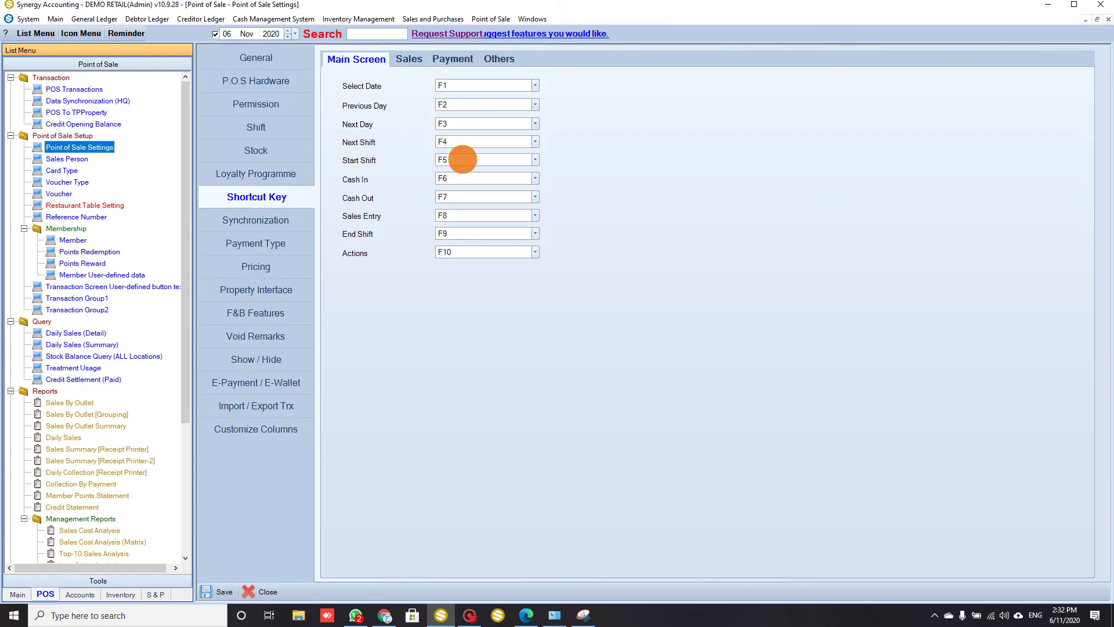
pyautogui.click(535, 160)
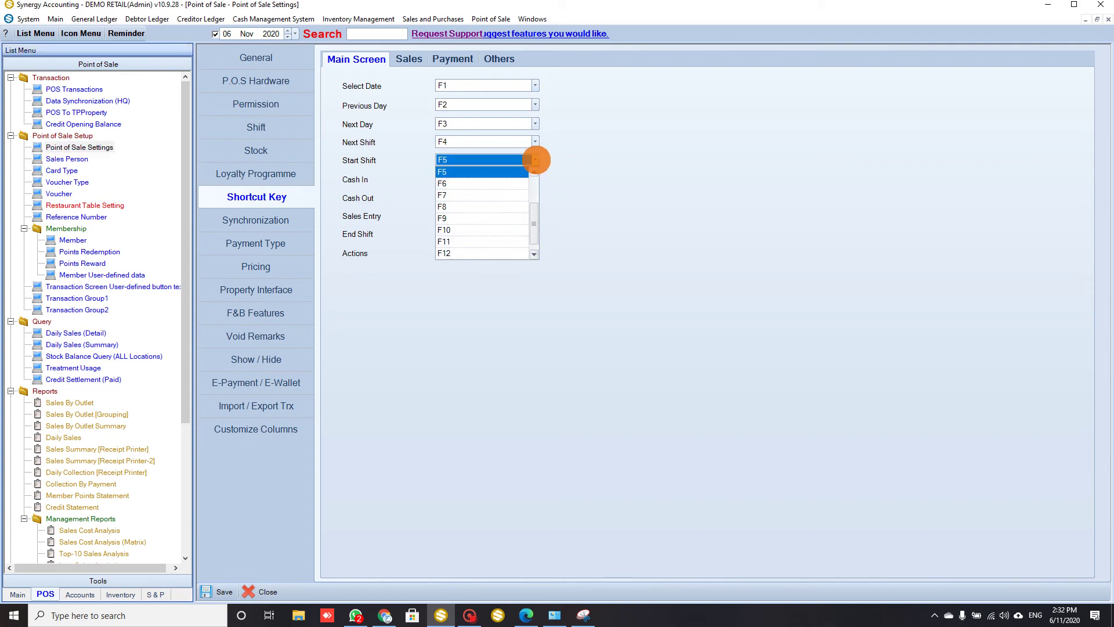
pyautogui.click(479, 252)
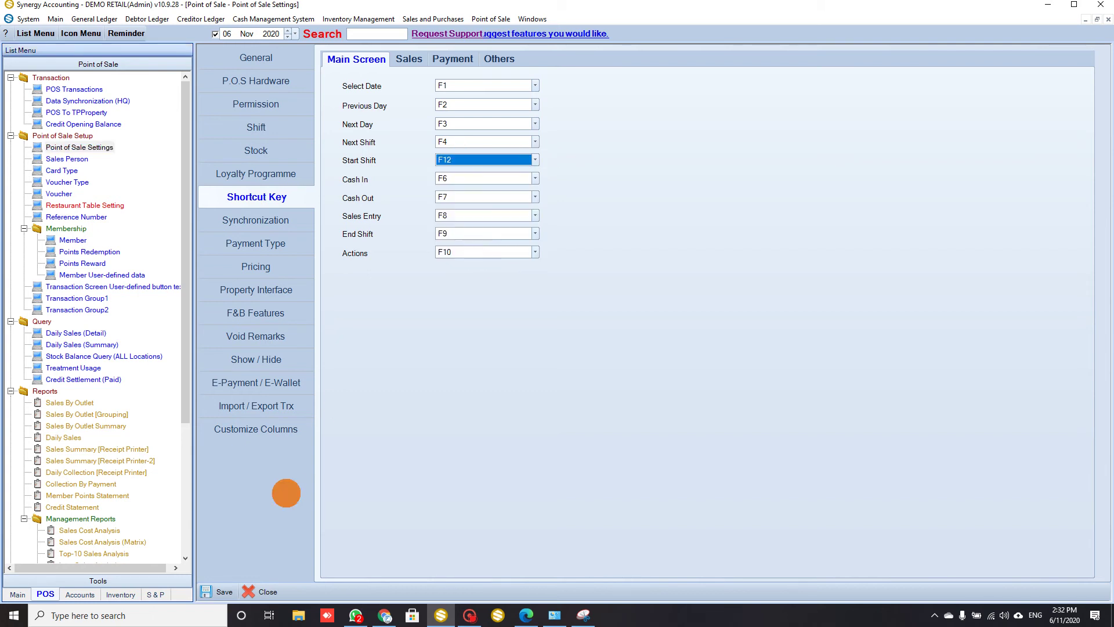
pyautogui.click(215, 592)
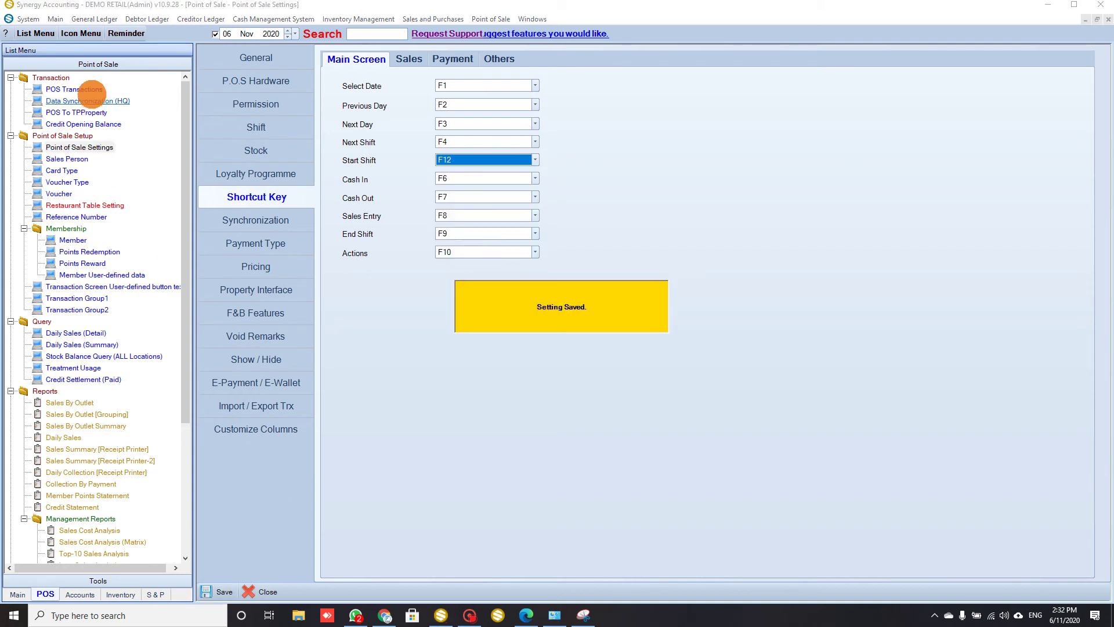
# Step: Close and reopen POS Transactions to check the key shown for the shift command
pyautogui.click(87, 89)
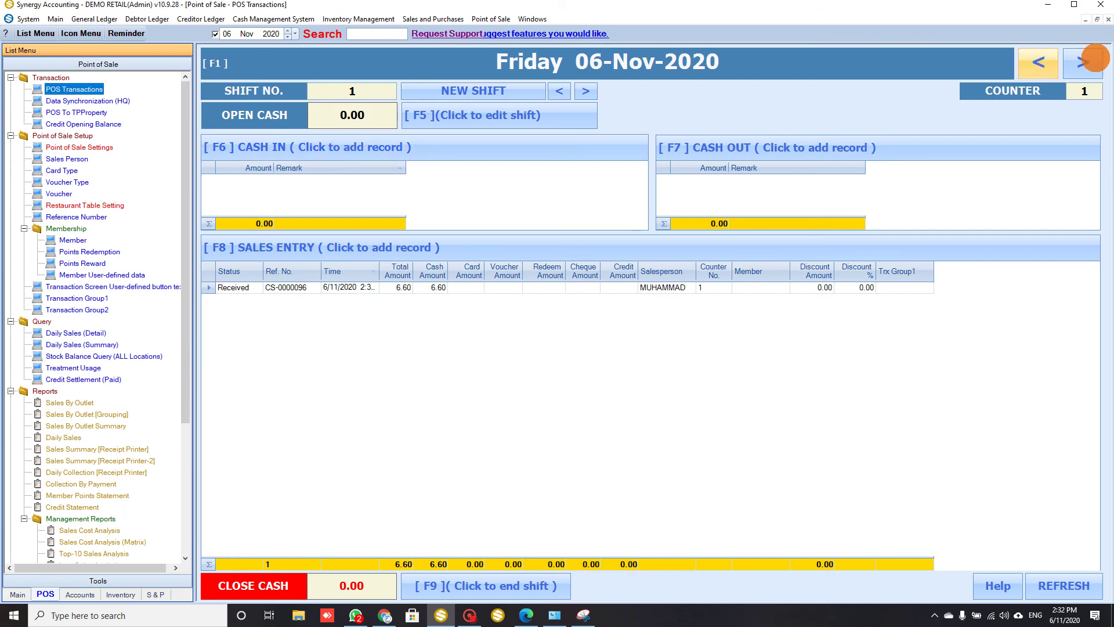
pyautogui.click(1108, 19)
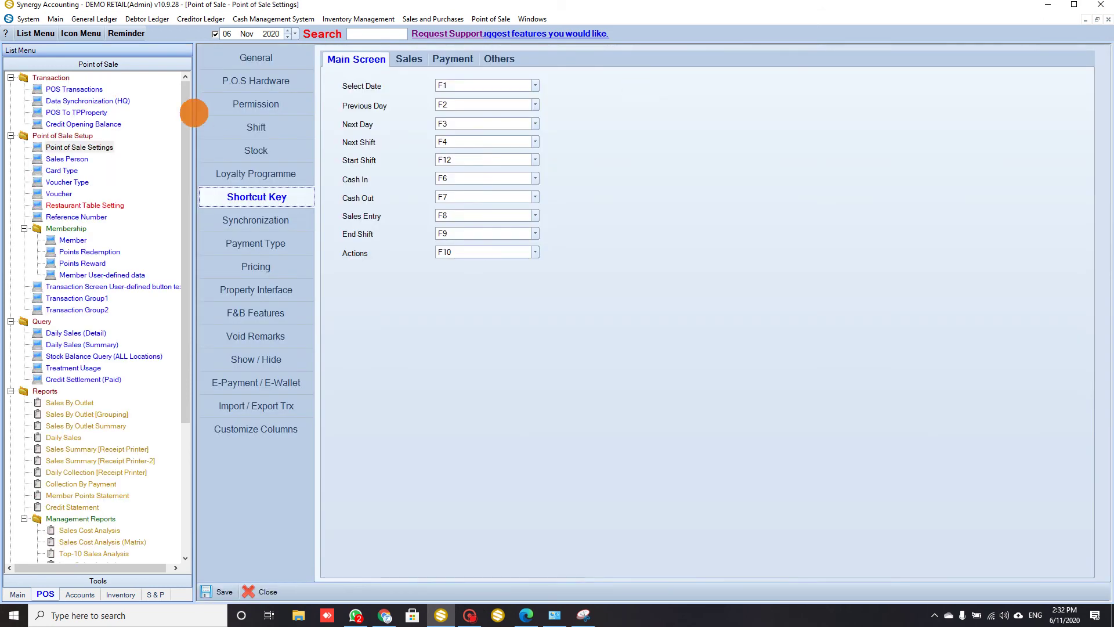
pyautogui.click(103, 90)
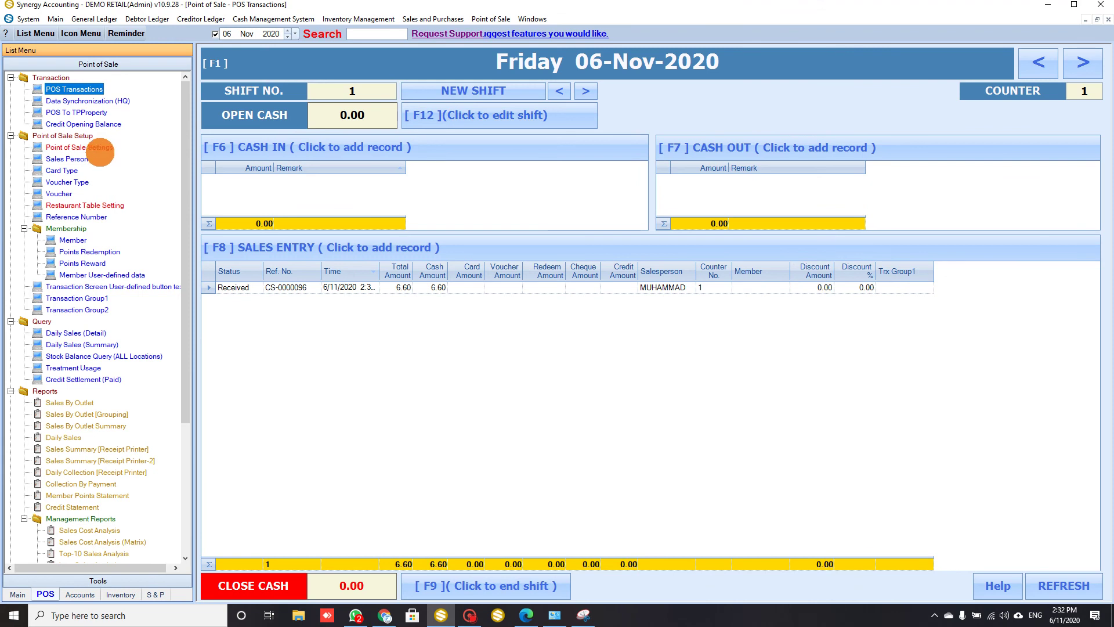
# Step: Set the main screen's Start Shift shortcut back to F5 and save the settings
pyautogui.click(100, 149)
pyautogui.click(534, 159)
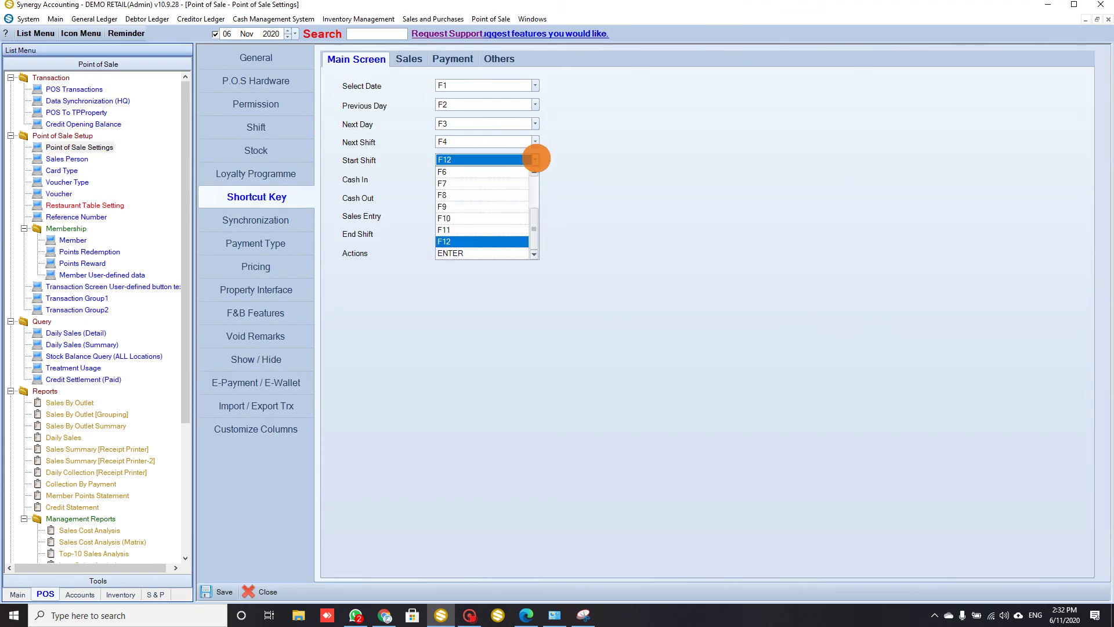
pyautogui.scroll(1, 534, 210)
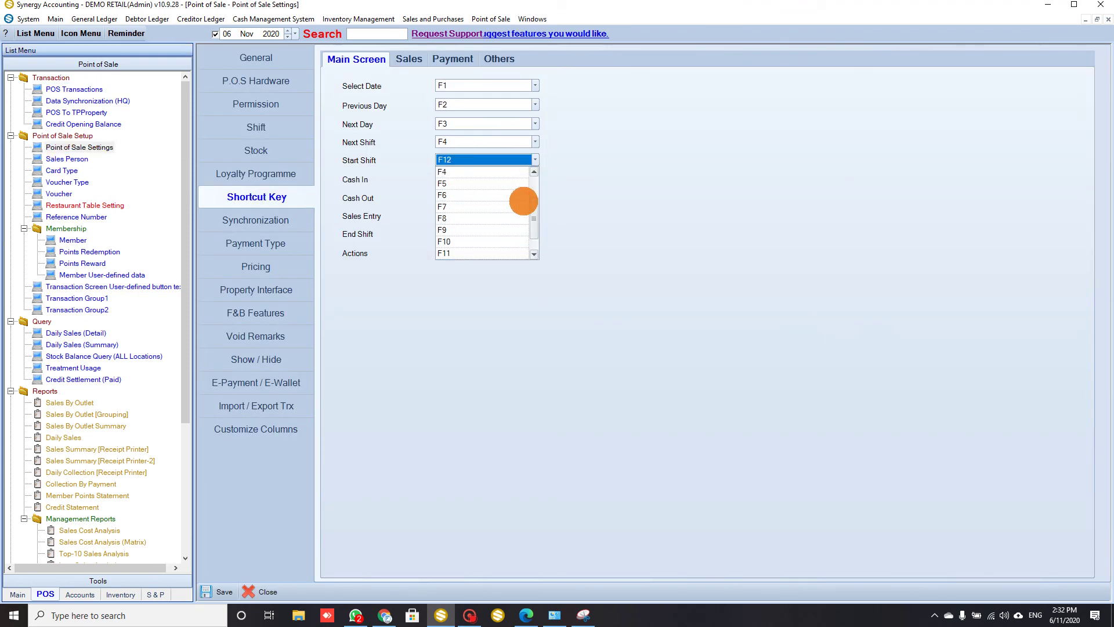
pyautogui.click(511, 173)
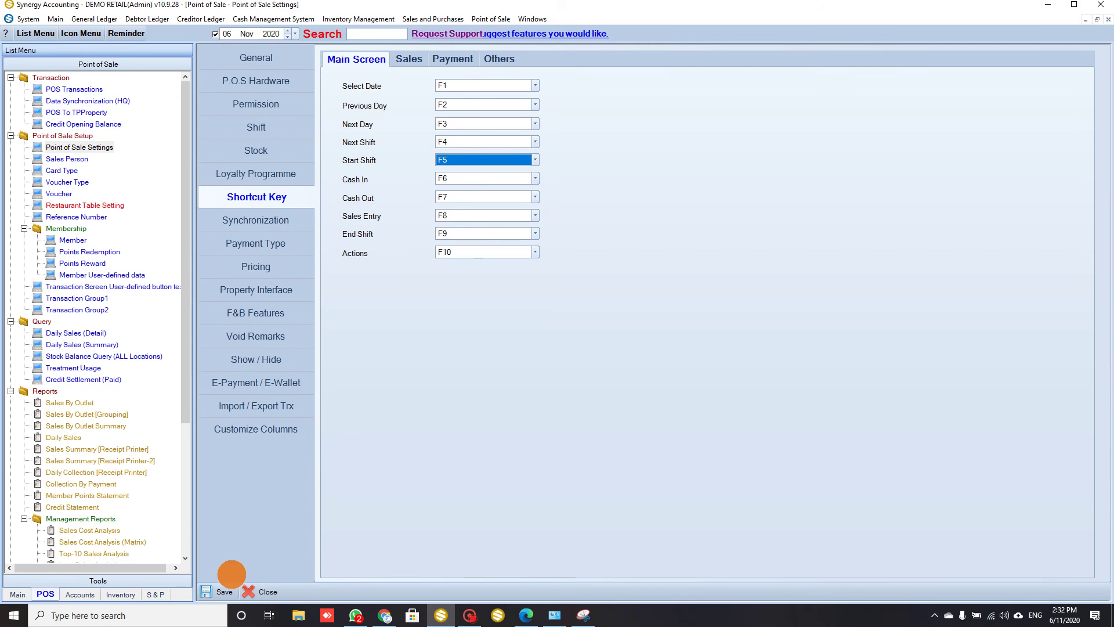
pyautogui.click(220, 591)
# Step: Set the Receipt shortcut for the sales screen to F12
pyautogui.click(417, 55)
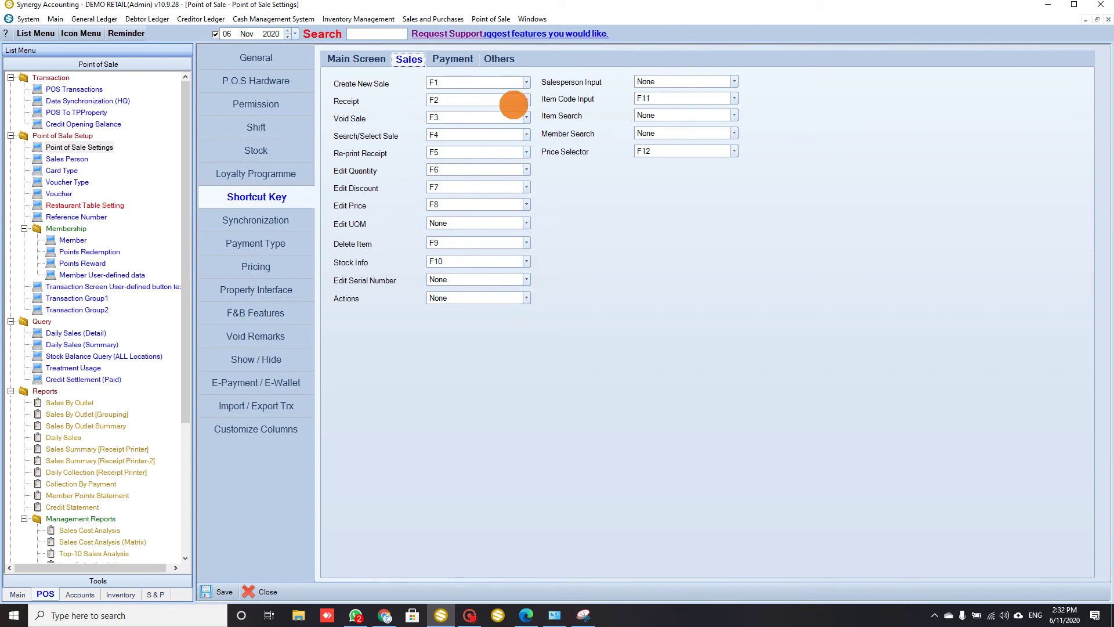
pyautogui.click(517, 102)
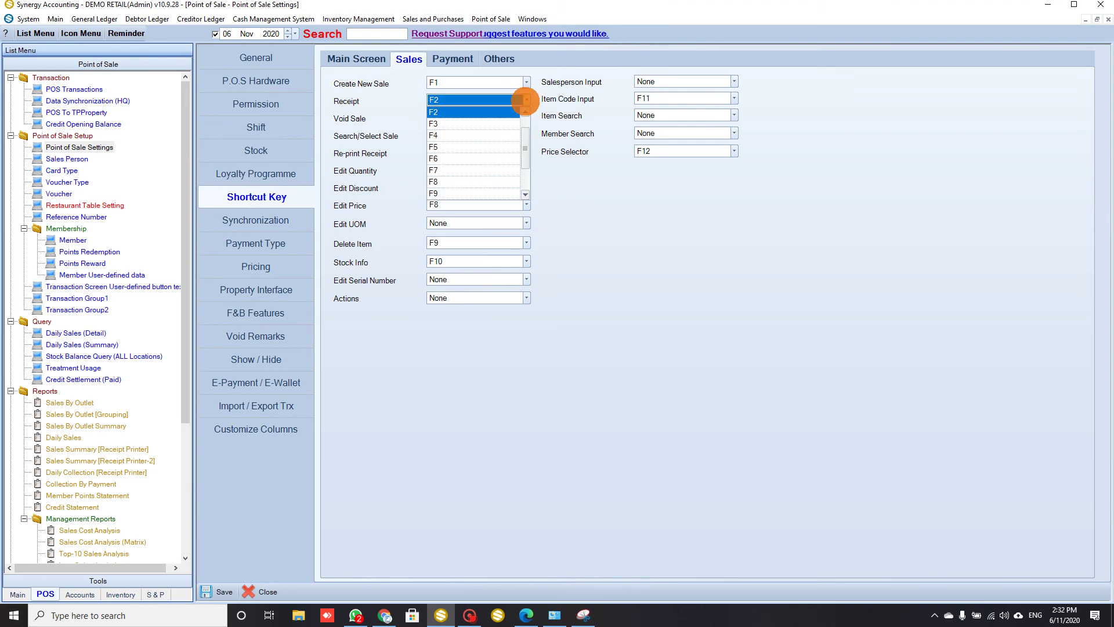
pyautogui.moveTo(525, 124)
pyautogui.mouseDown()
pyautogui.moveTo(526, 168)
pyautogui.moveTo(526, 123)
pyautogui.mouseUp()
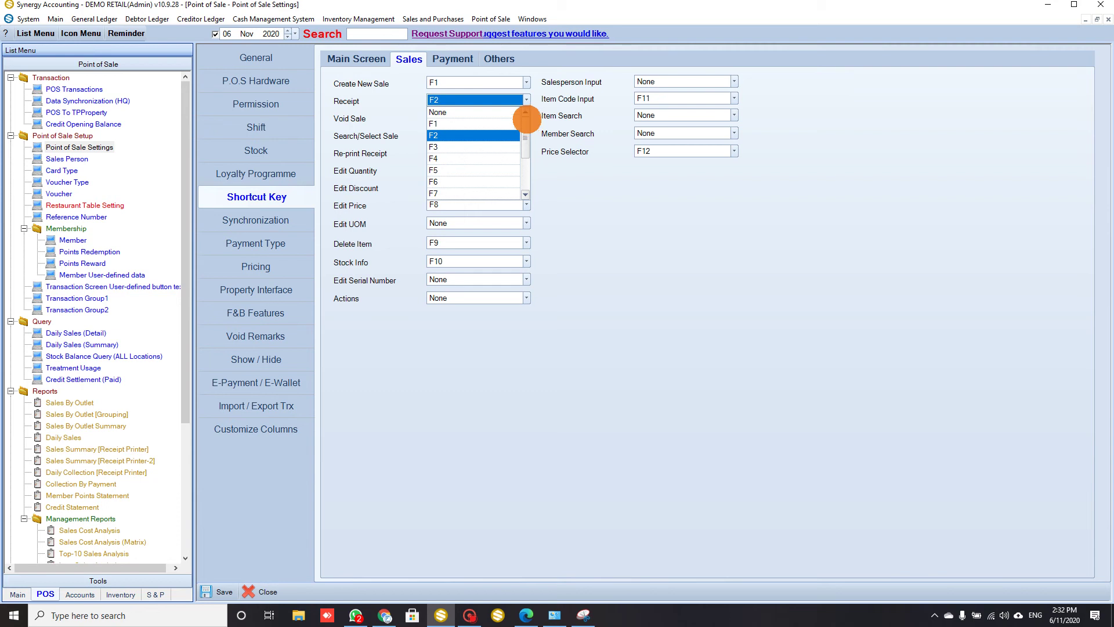
pyautogui.click(526, 103)
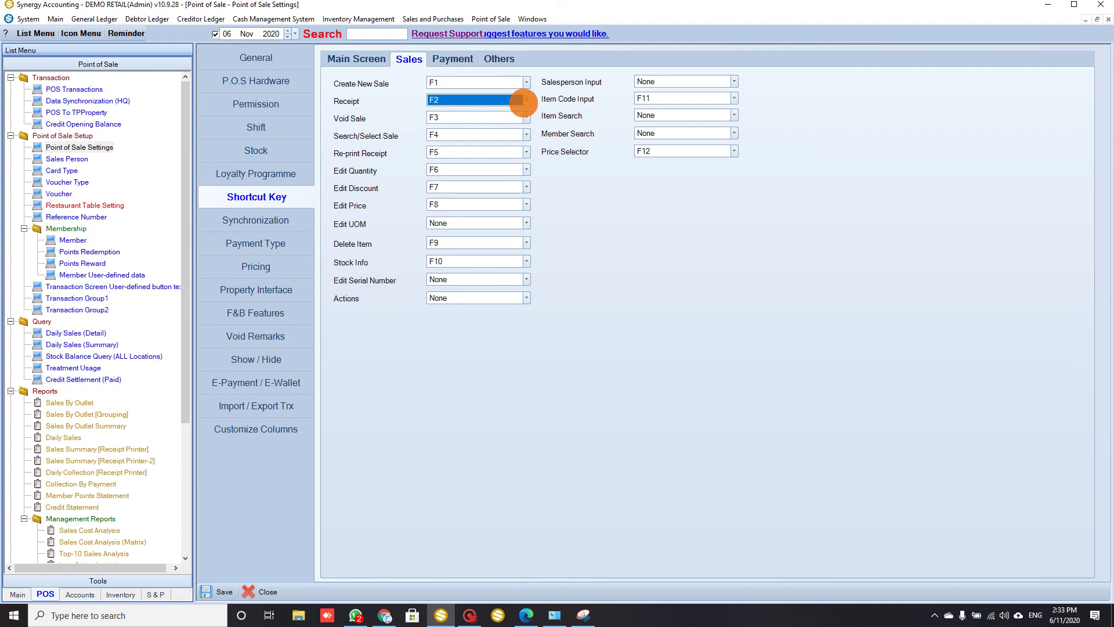
pyautogui.click(525, 100)
pyautogui.moveTo(525, 132); pyautogui.dragTo(526, 165)
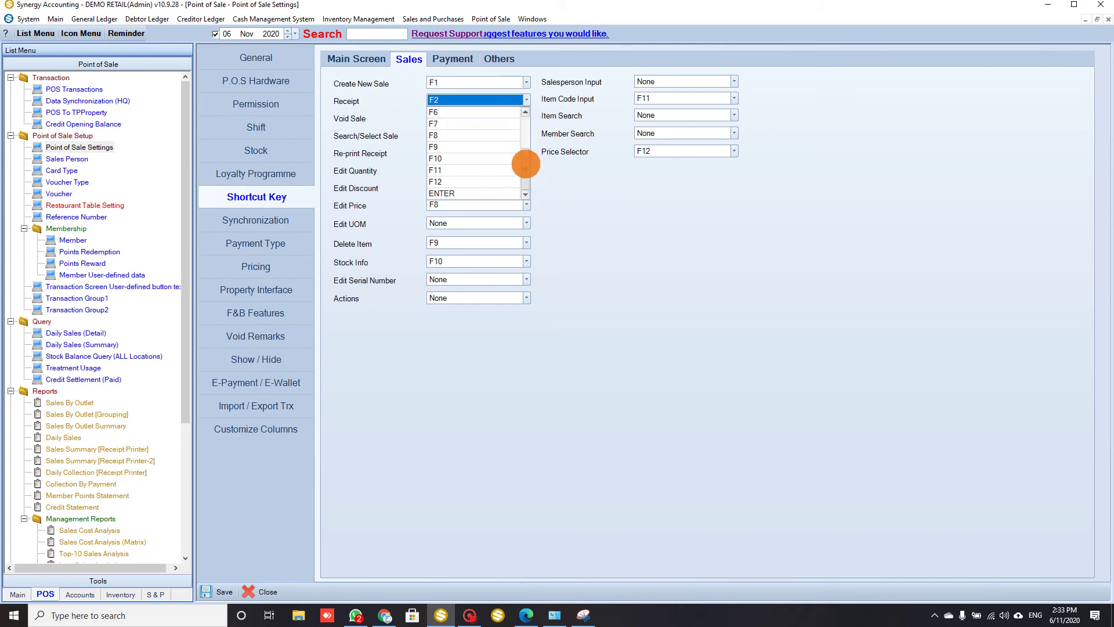
pyautogui.click(471, 181)
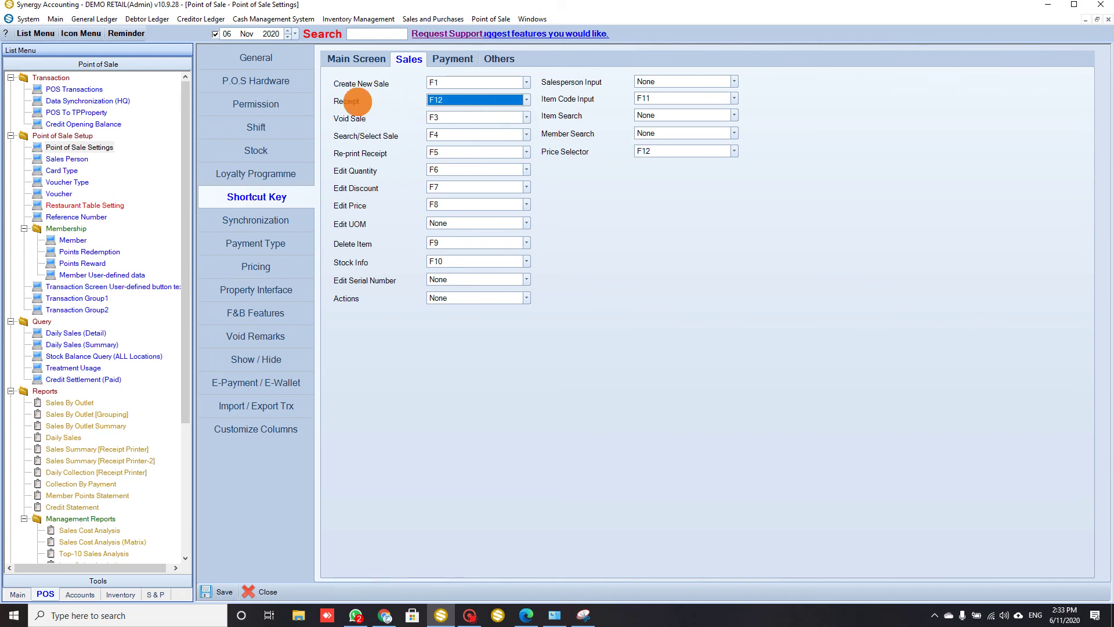
pyautogui.click(445, 99)
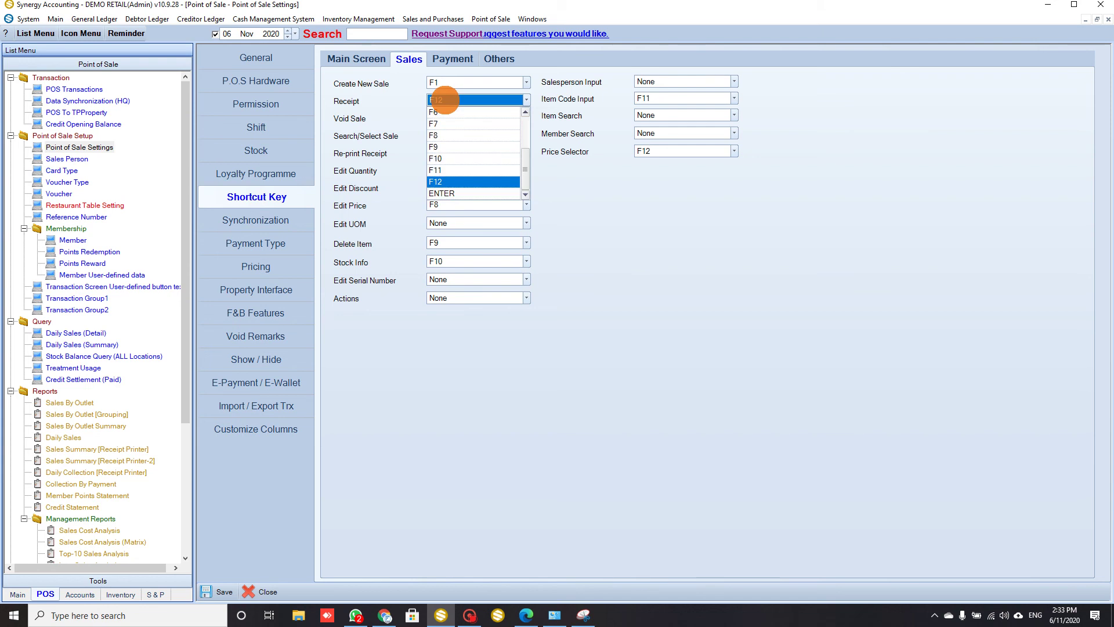
pyautogui.click(445, 100)
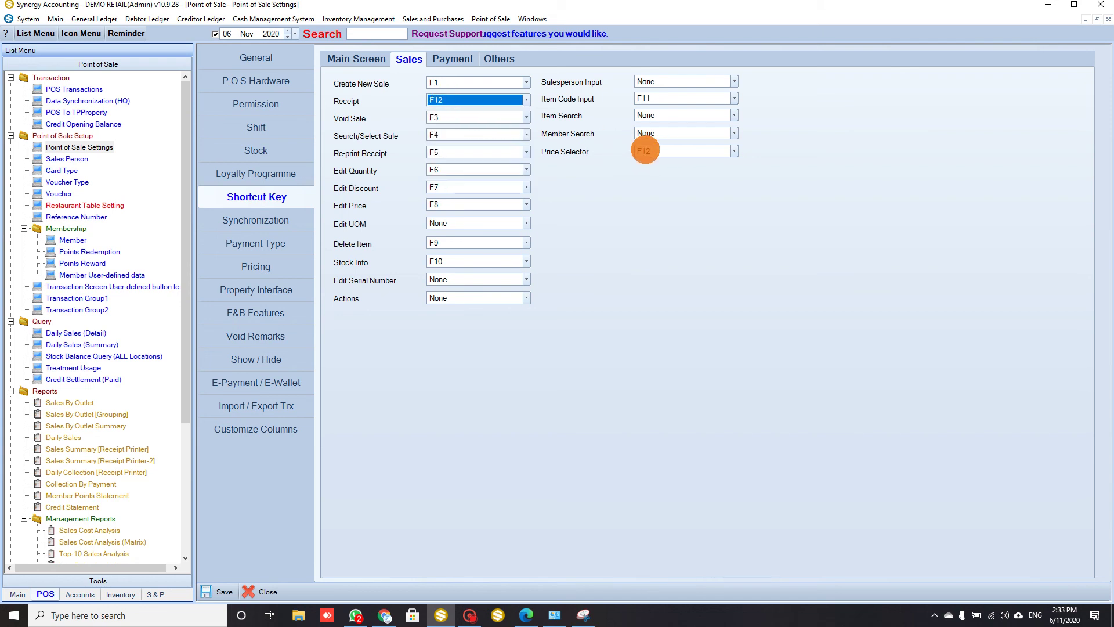
# Step: Clear the sales screen's Price Selector shortcut to None and save the settings
pyautogui.click(708, 150)
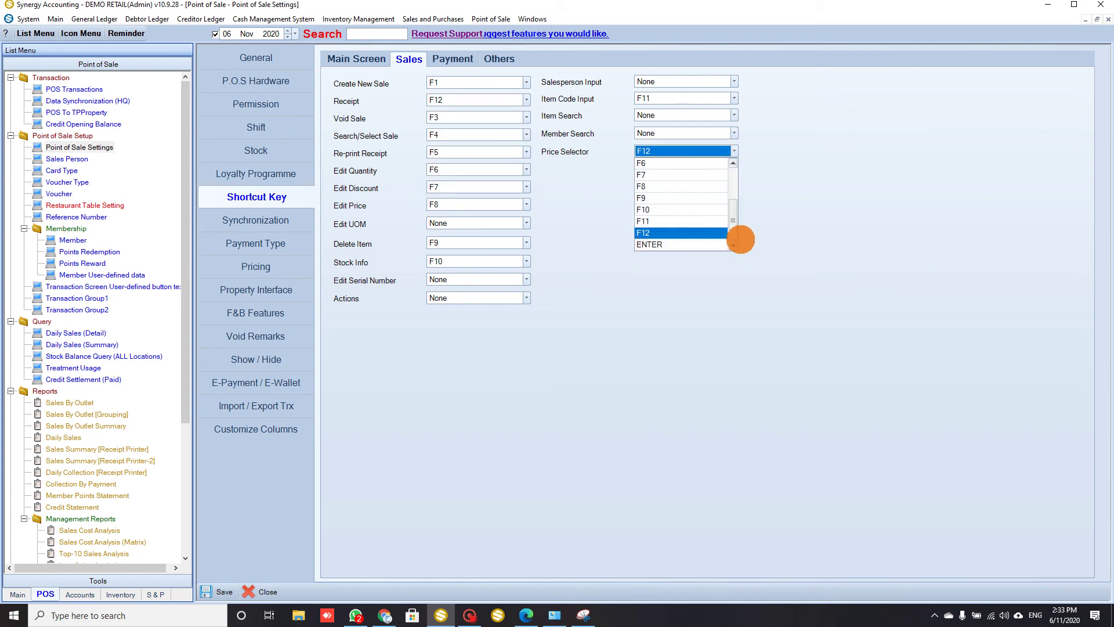
pyautogui.moveTo(734, 227); pyautogui.dragTo(729, 169)
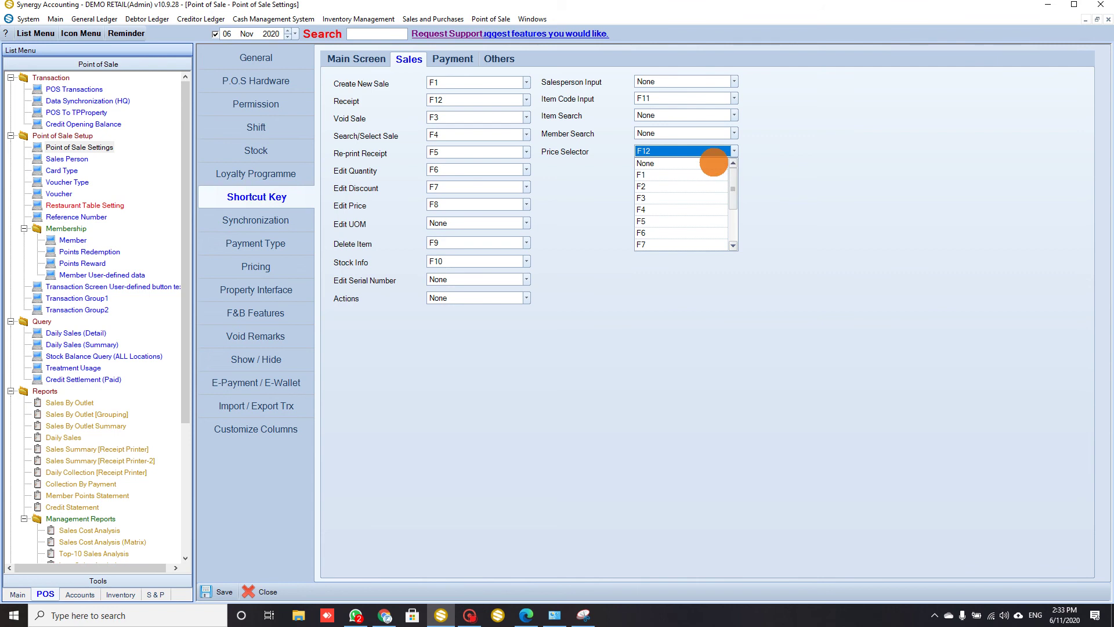
pyautogui.click(713, 163)
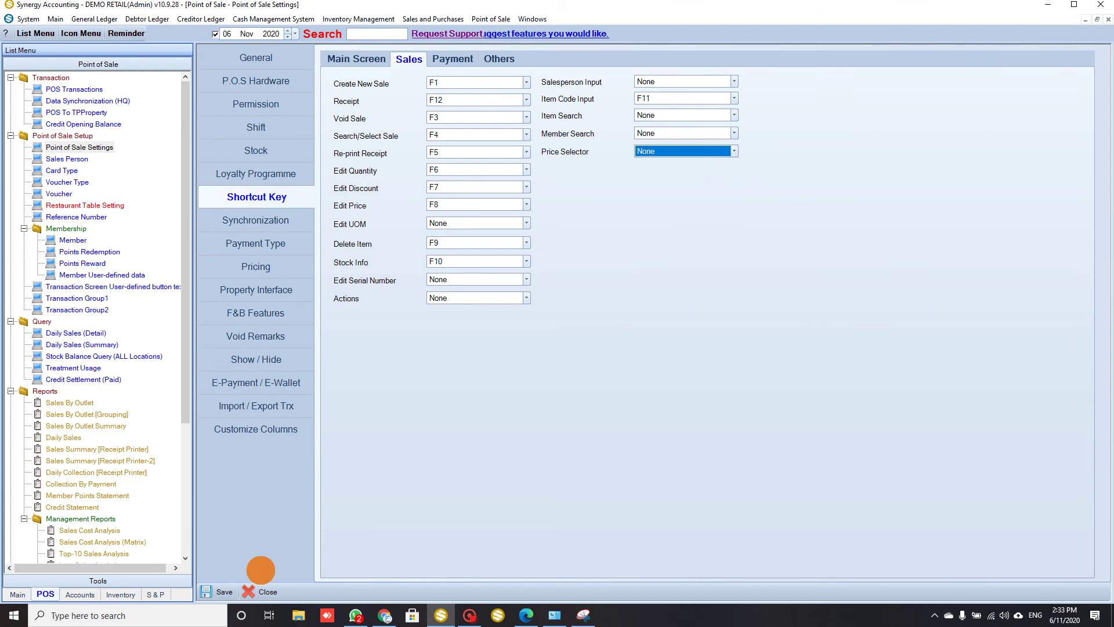
pyautogui.click(219, 591)
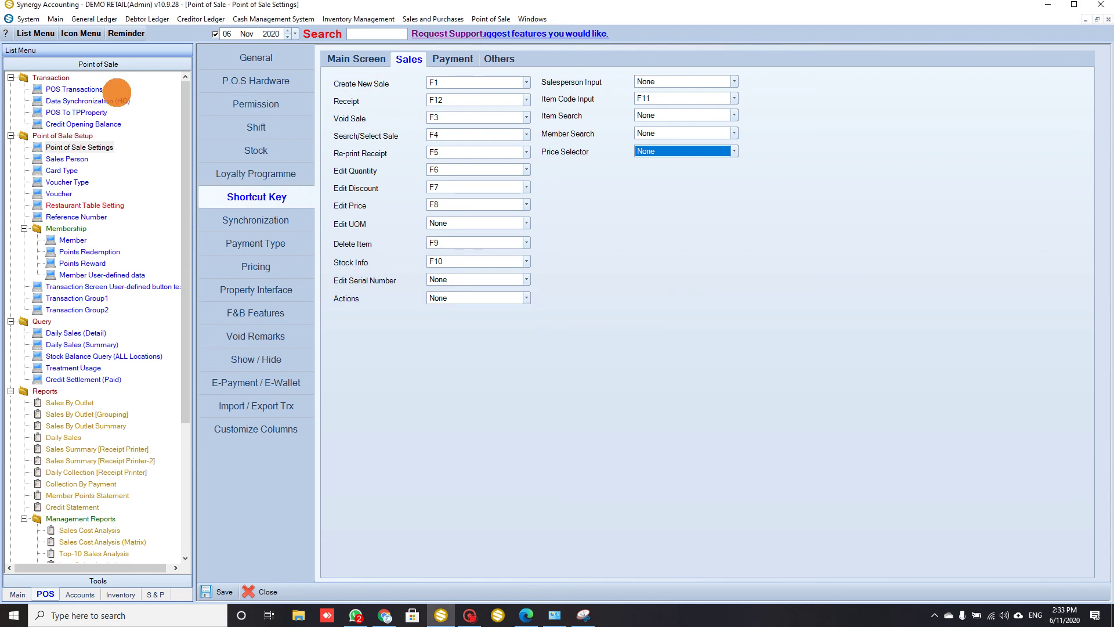
# Step: Open a sales entry from POS Transactions to check the key shown beside Receipt, and close it
pyautogui.doubleClick(117, 90)
pyautogui.click(401, 246)
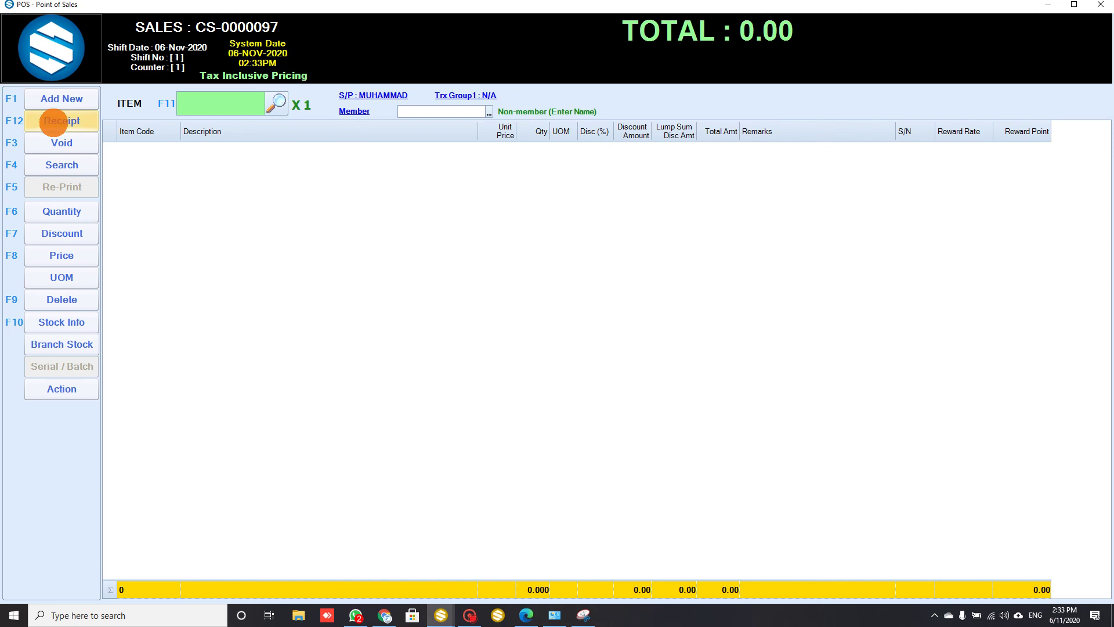
pyautogui.click(1100, 4)
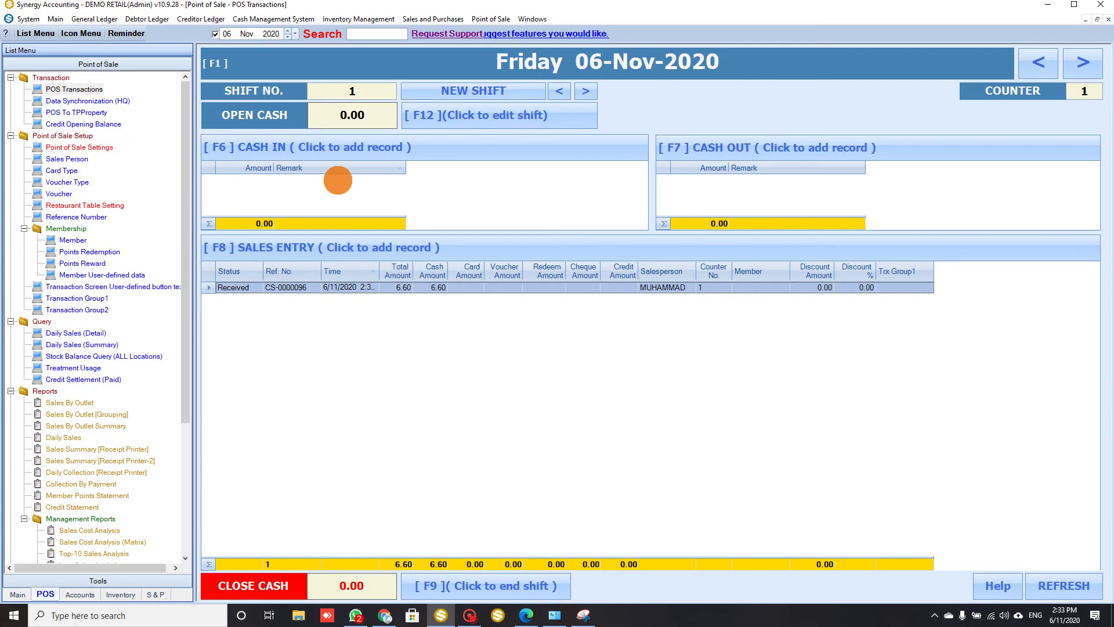
# Step: In Point of Sale Settings, set the sales screen's Receipt shortcut back to F2 and Price Selector back to F12
pyautogui.click(103, 149)
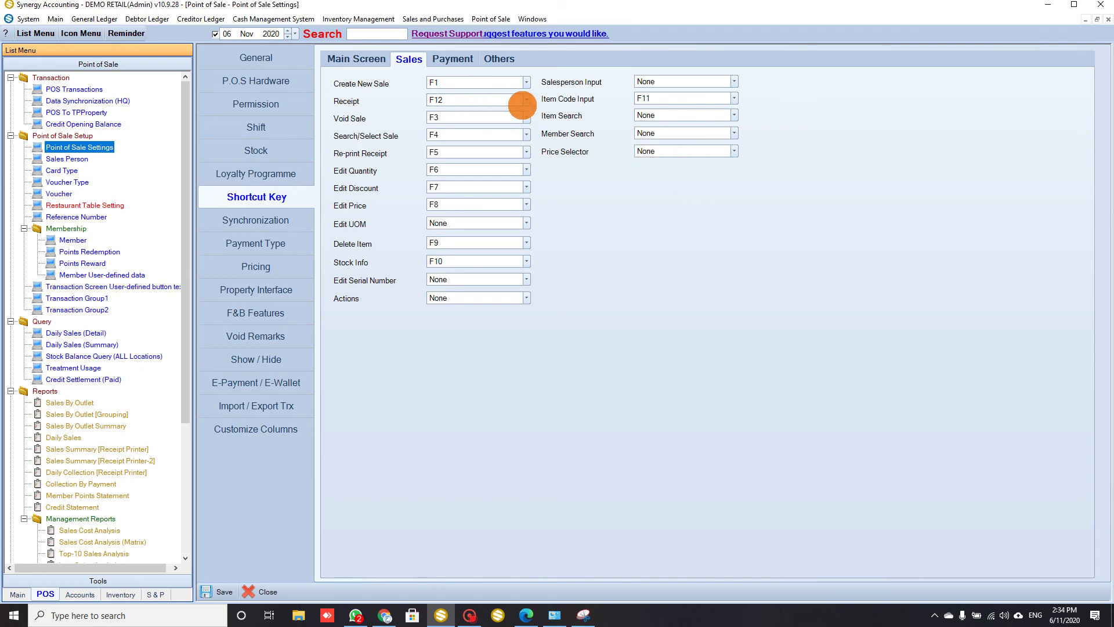
pyautogui.click(527, 100)
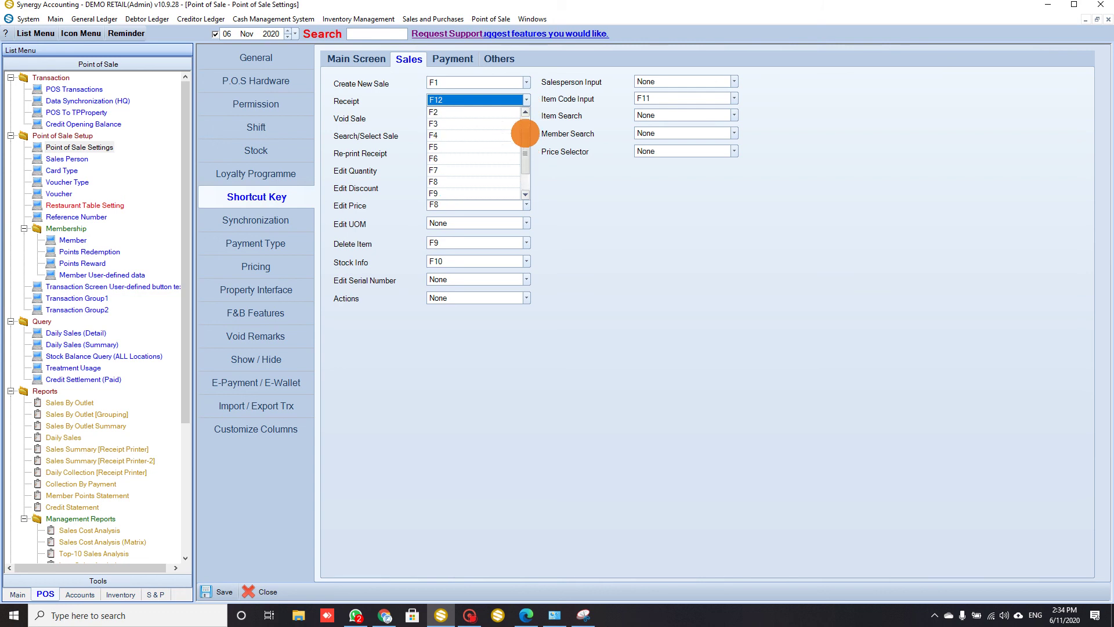
pyautogui.click(482, 134)
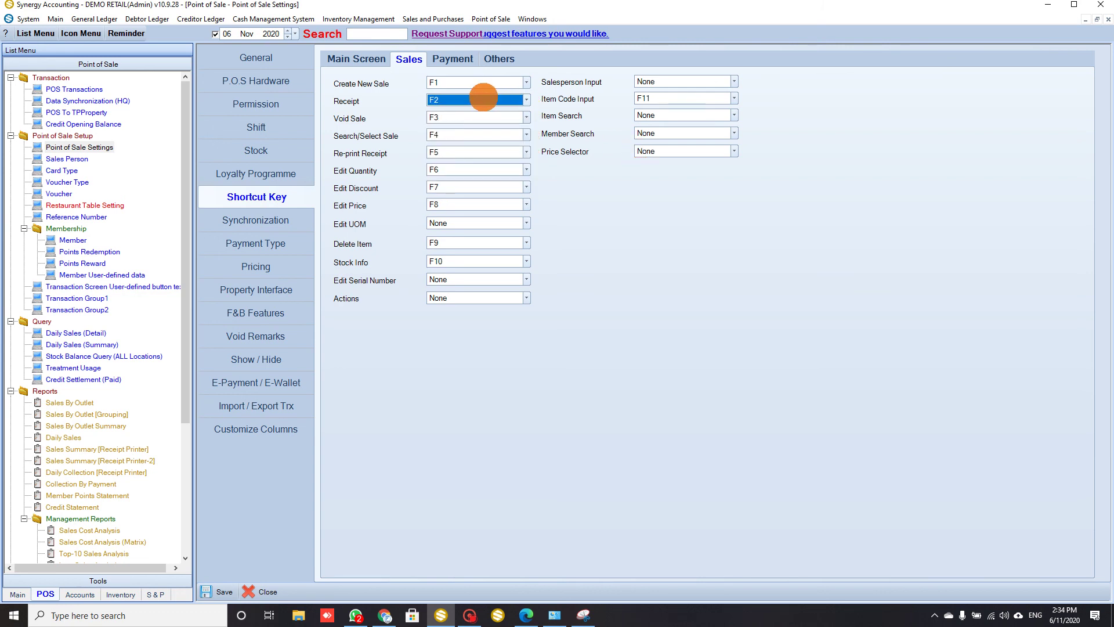
pyautogui.click(677, 149)
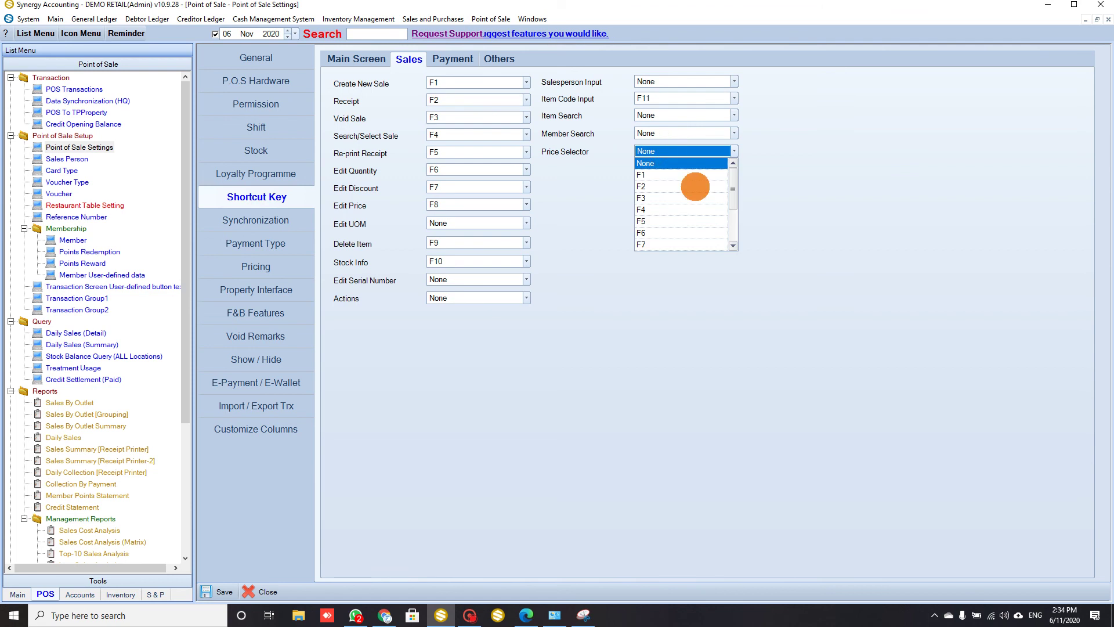
pyautogui.moveTo(731, 187); pyautogui.dragTo(729, 217)
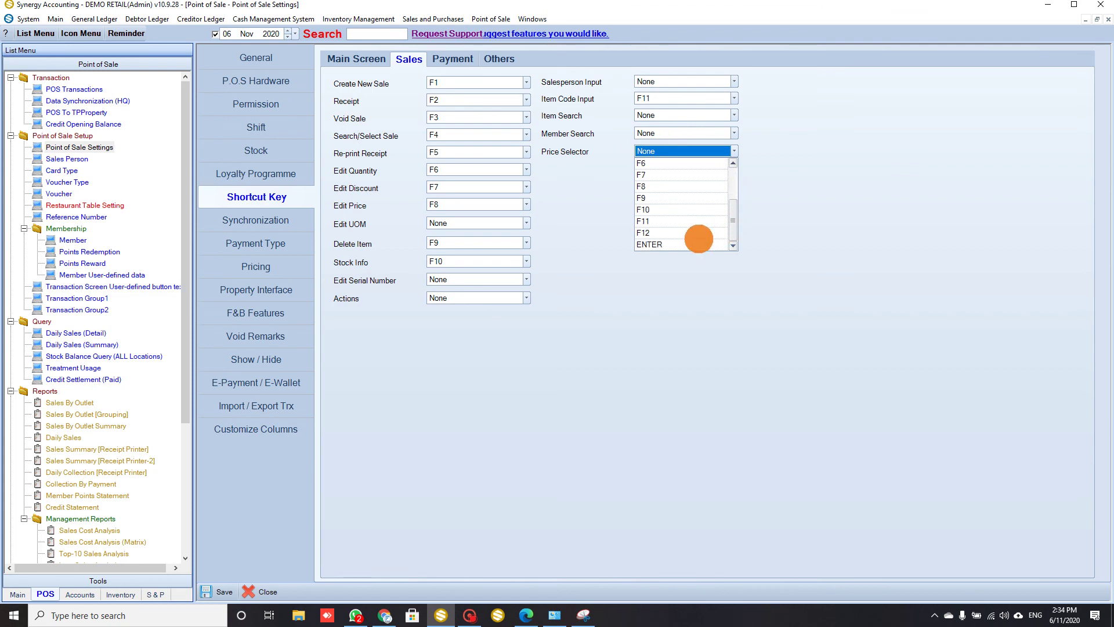
pyautogui.click(699, 234)
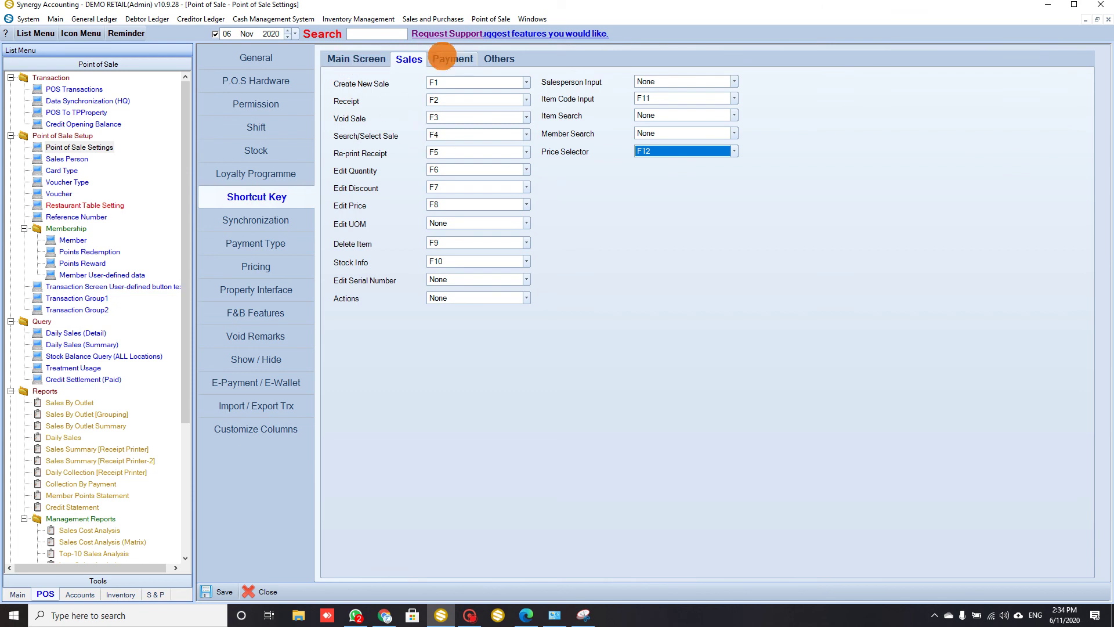
# Step: Set the payment screen's Print shortcut to ENTER and save the settings
pyautogui.click(439, 59)
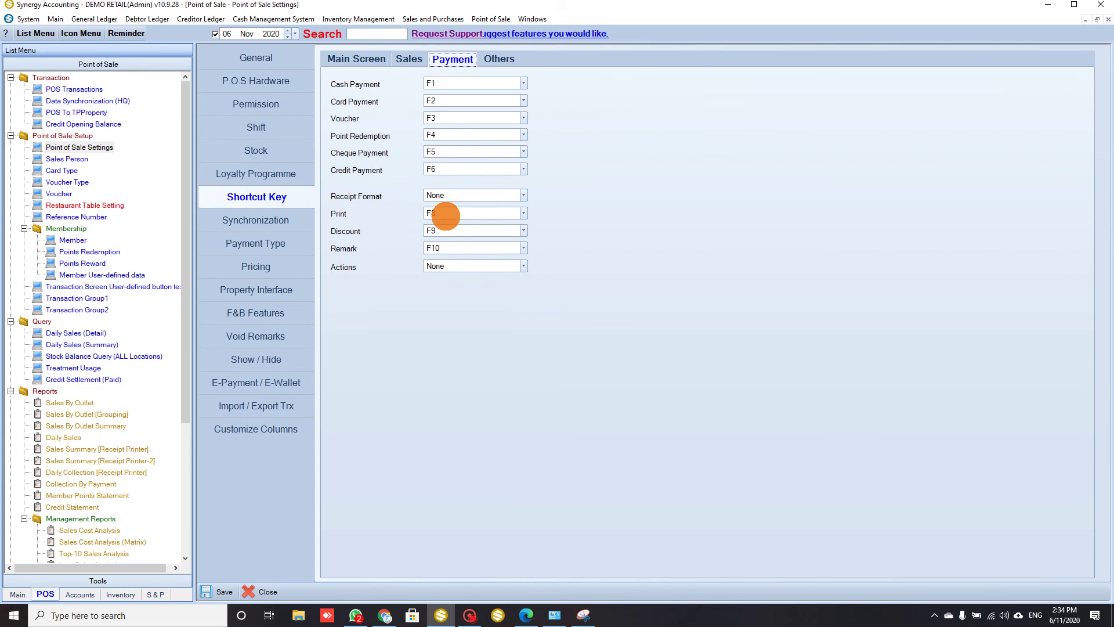
pyautogui.click(522, 214)
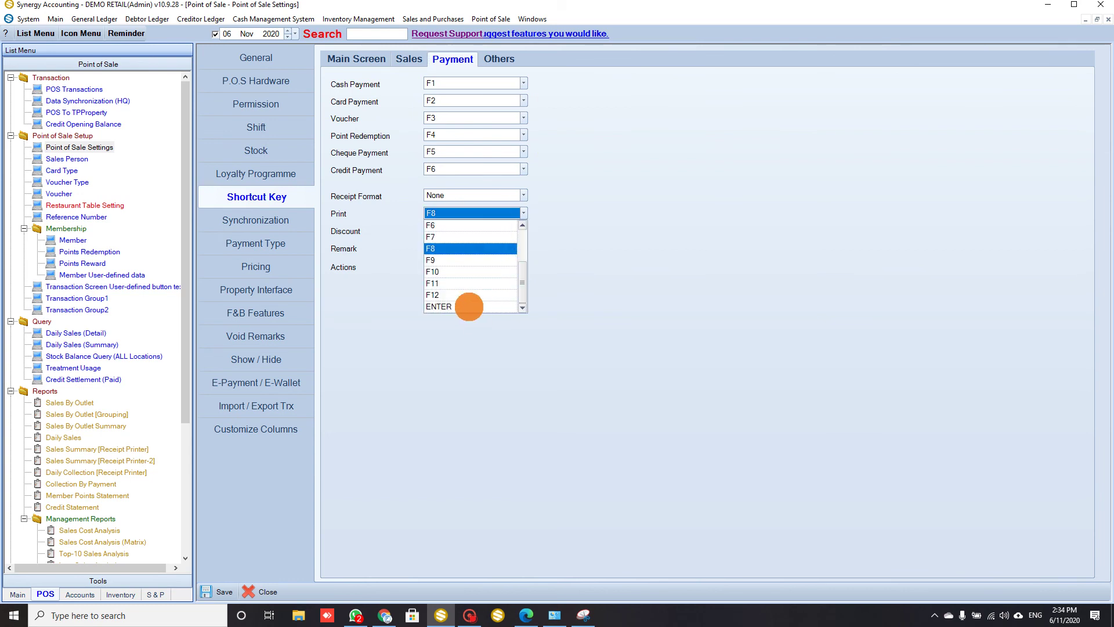
pyautogui.click(467, 306)
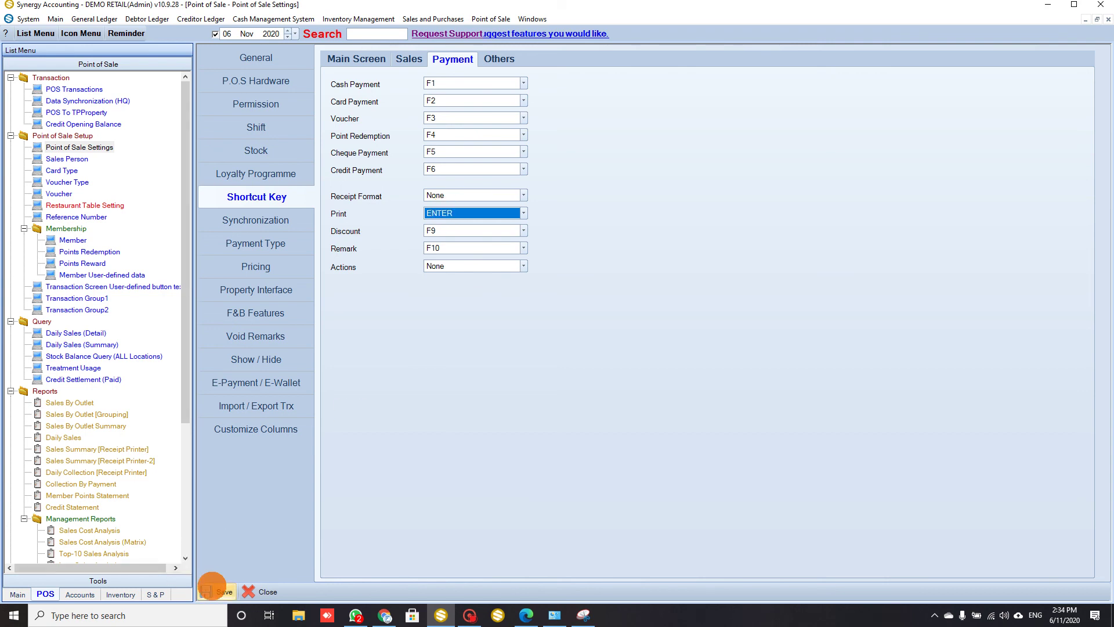
pyautogui.click(219, 591)
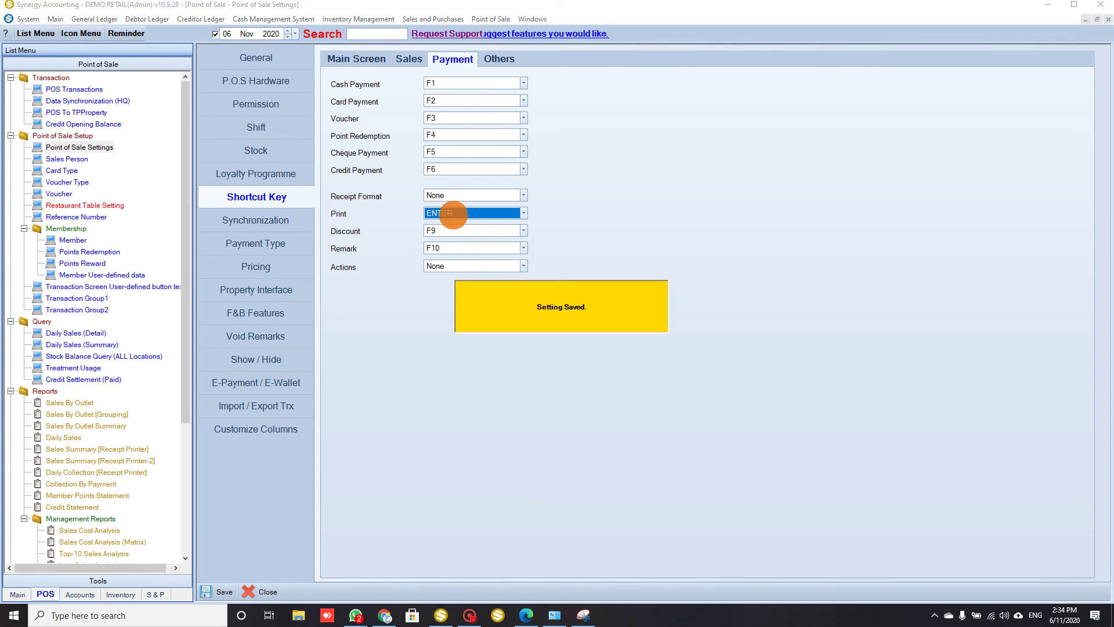
# Step: Open a new sales entry from POS Transactions and add the item MIKAYLA DELICIOUS POPIA SAYUR from the item search
pyautogui.doubleClick(74, 89)
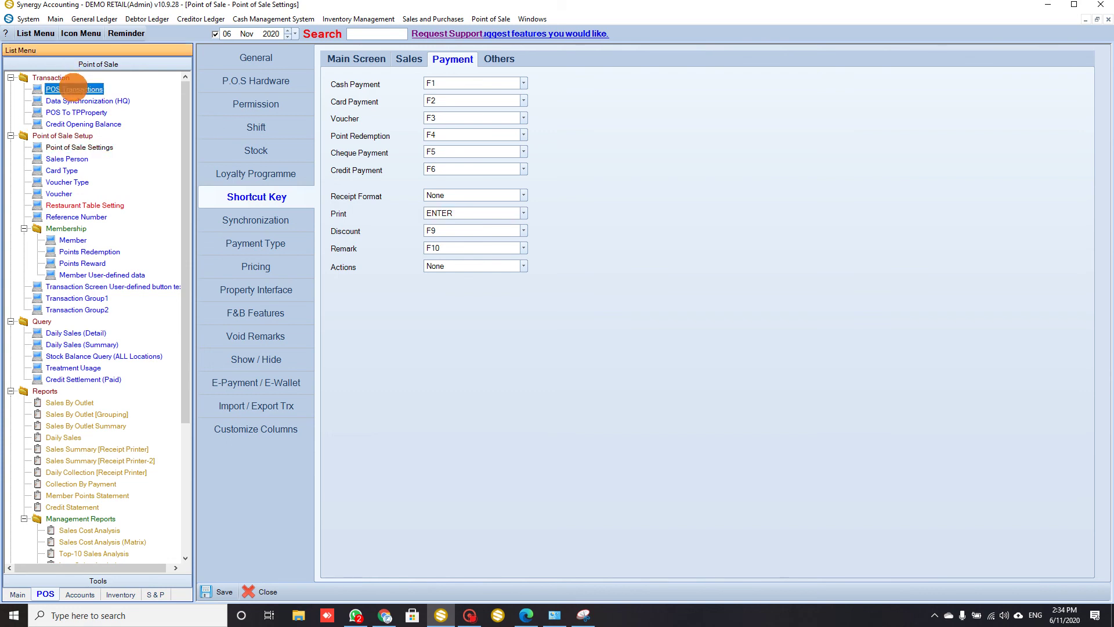
pyautogui.click(306, 256)
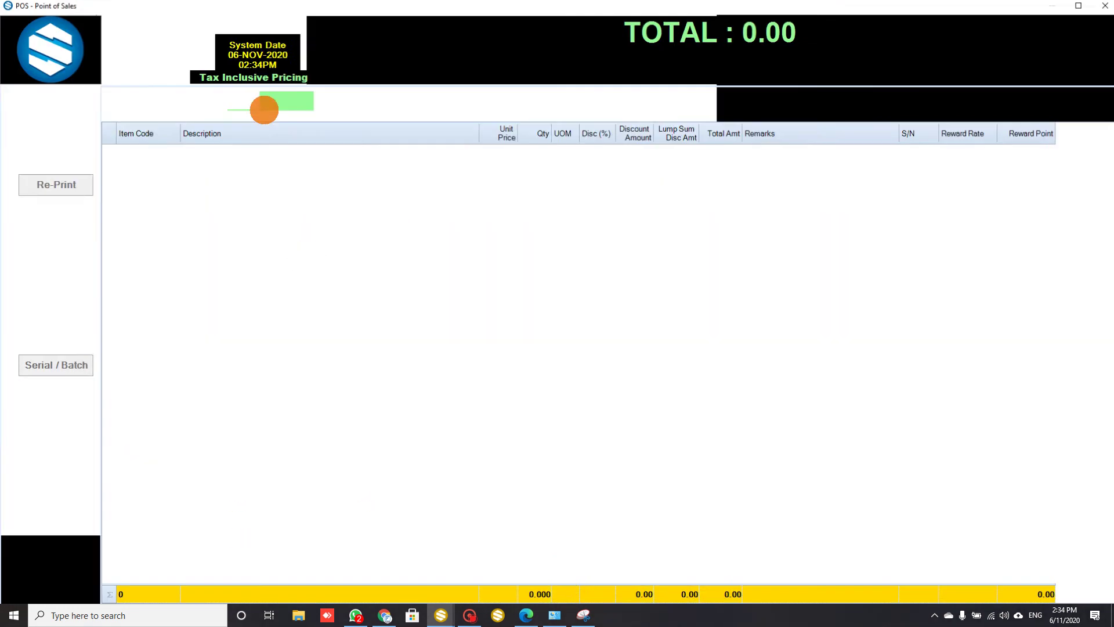
pyautogui.click(274, 104)
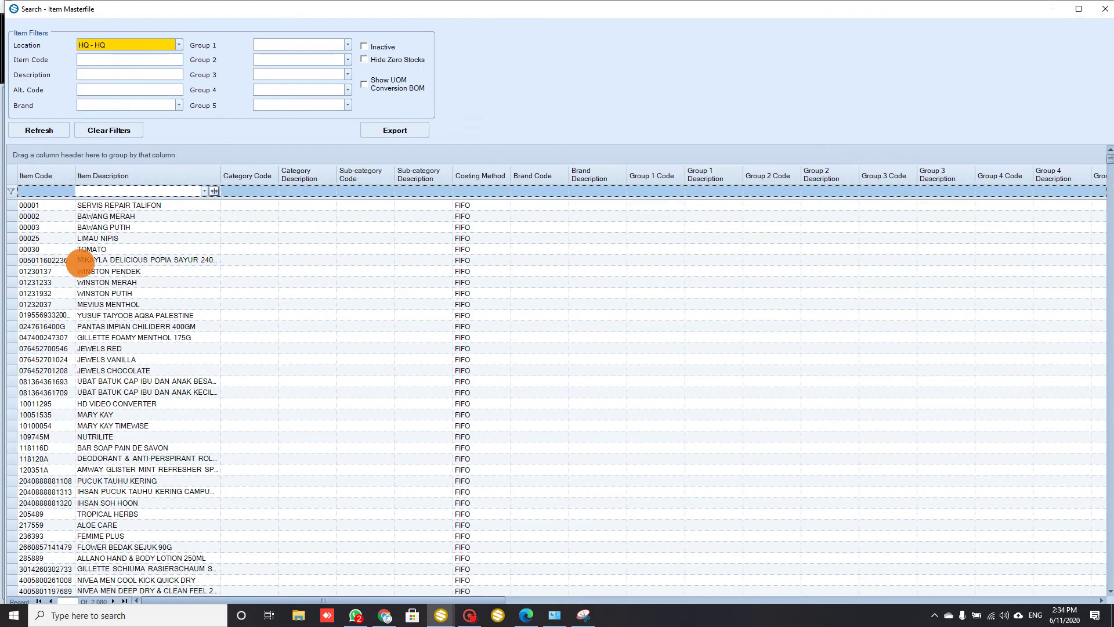
pyautogui.doubleClick(81, 262)
# Step: Receive a cash payment of 7 for the sale, issue the receipt, and close its preview and the sales screen
pyautogui.click(61, 119)
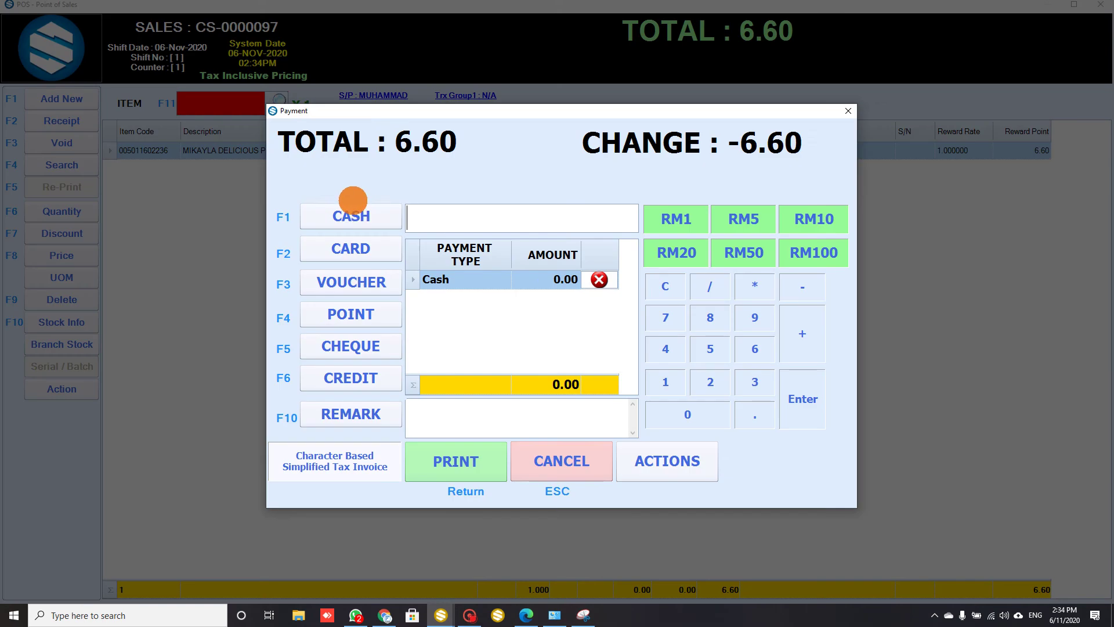
pyautogui.click(359, 208)
pyautogui.write('7')
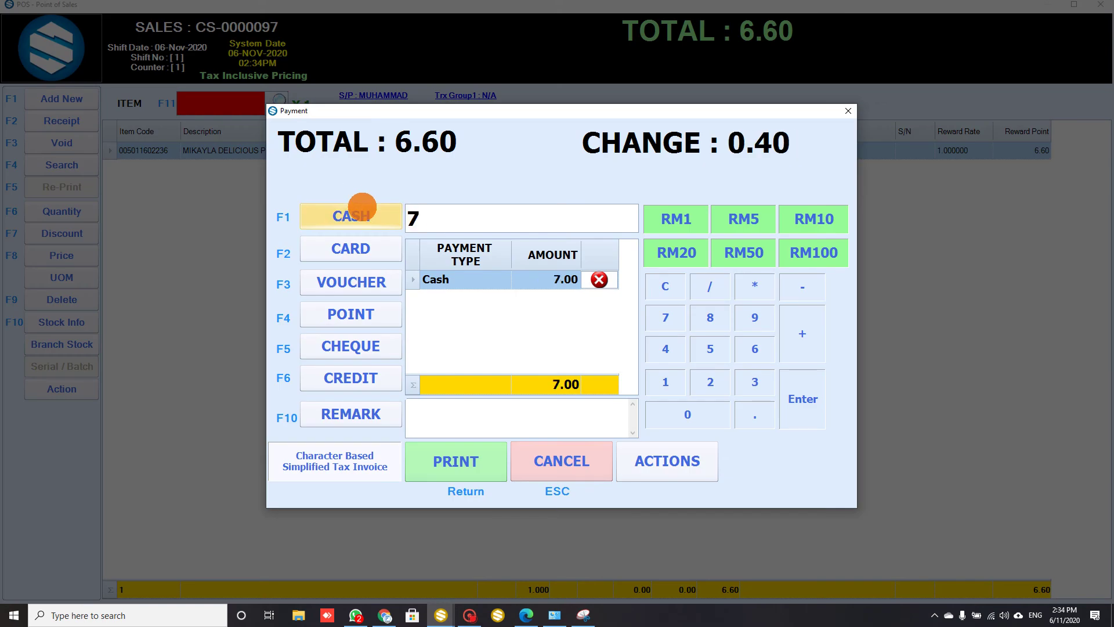
pyautogui.press('Return')
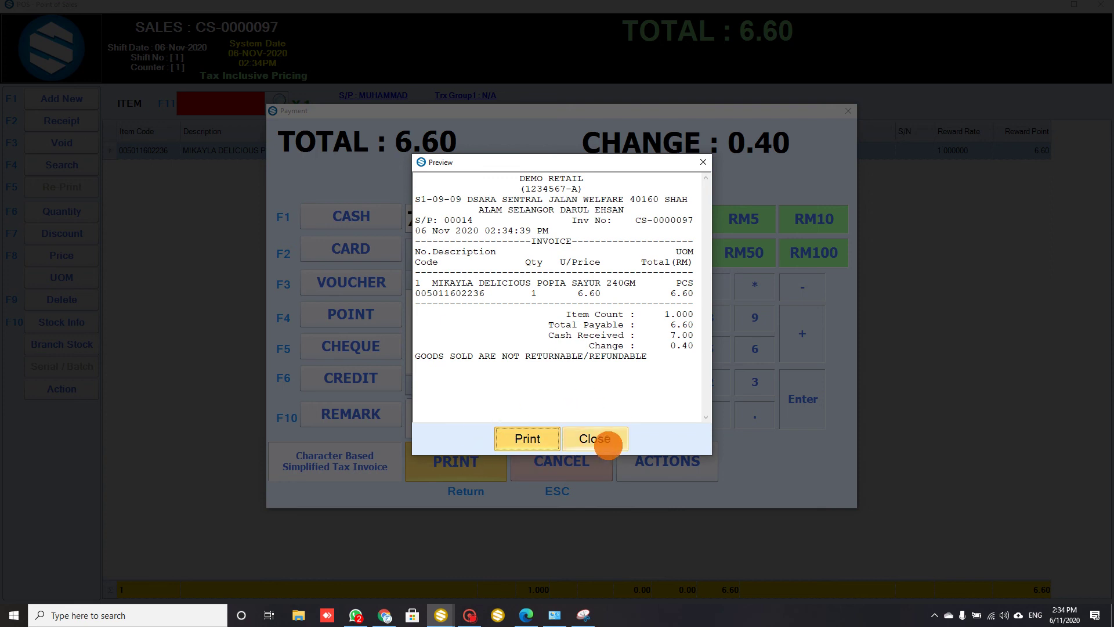
pyautogui.click(608, 445)
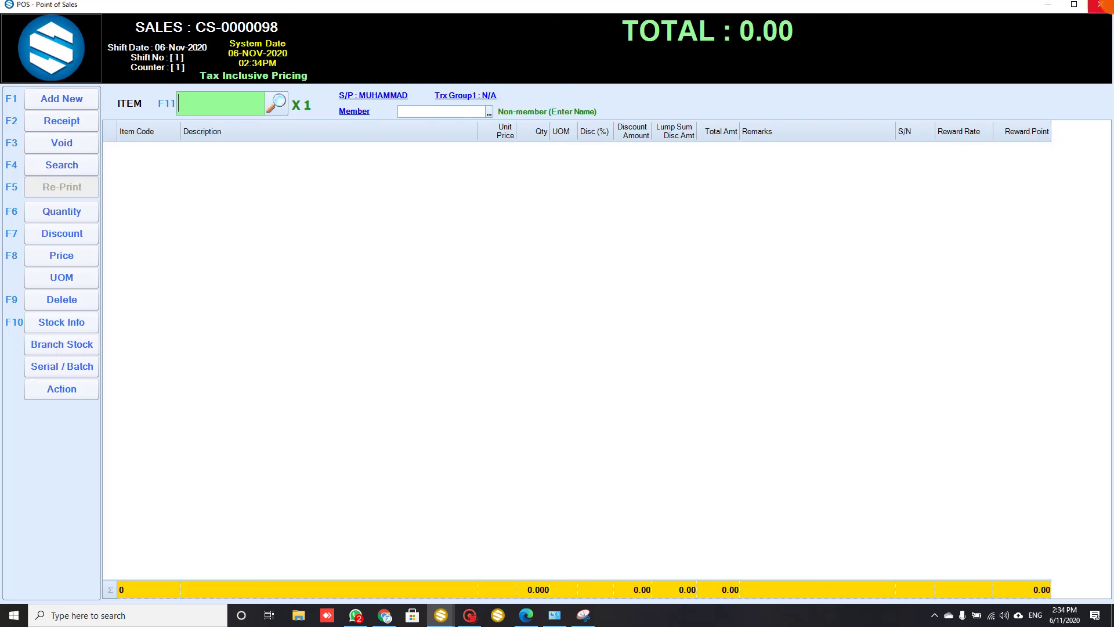
pyautogui.click(1099, 6)
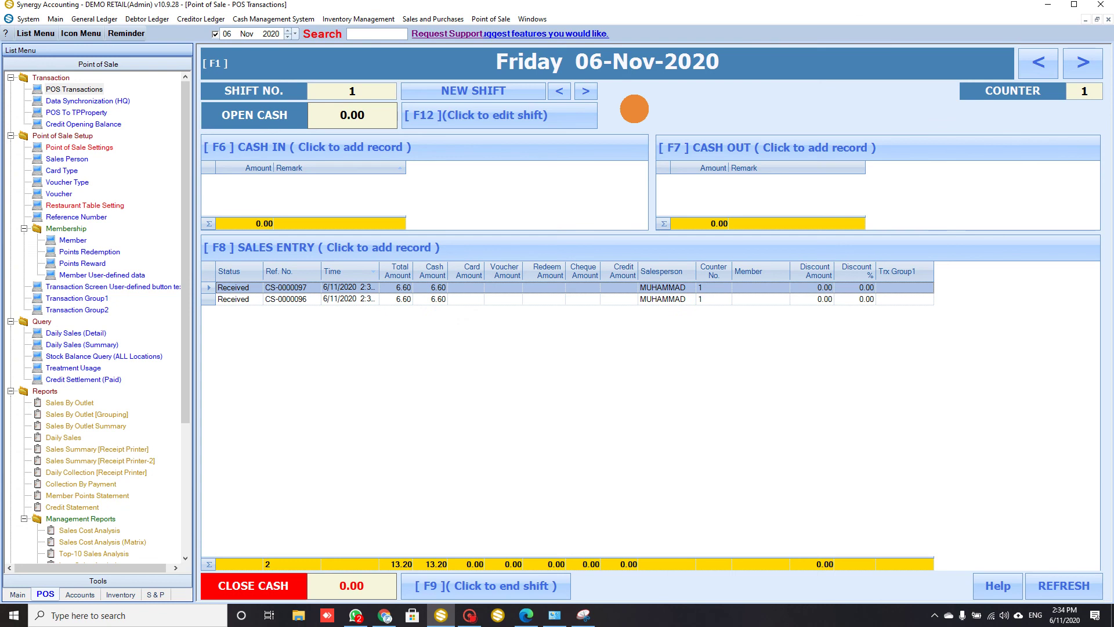